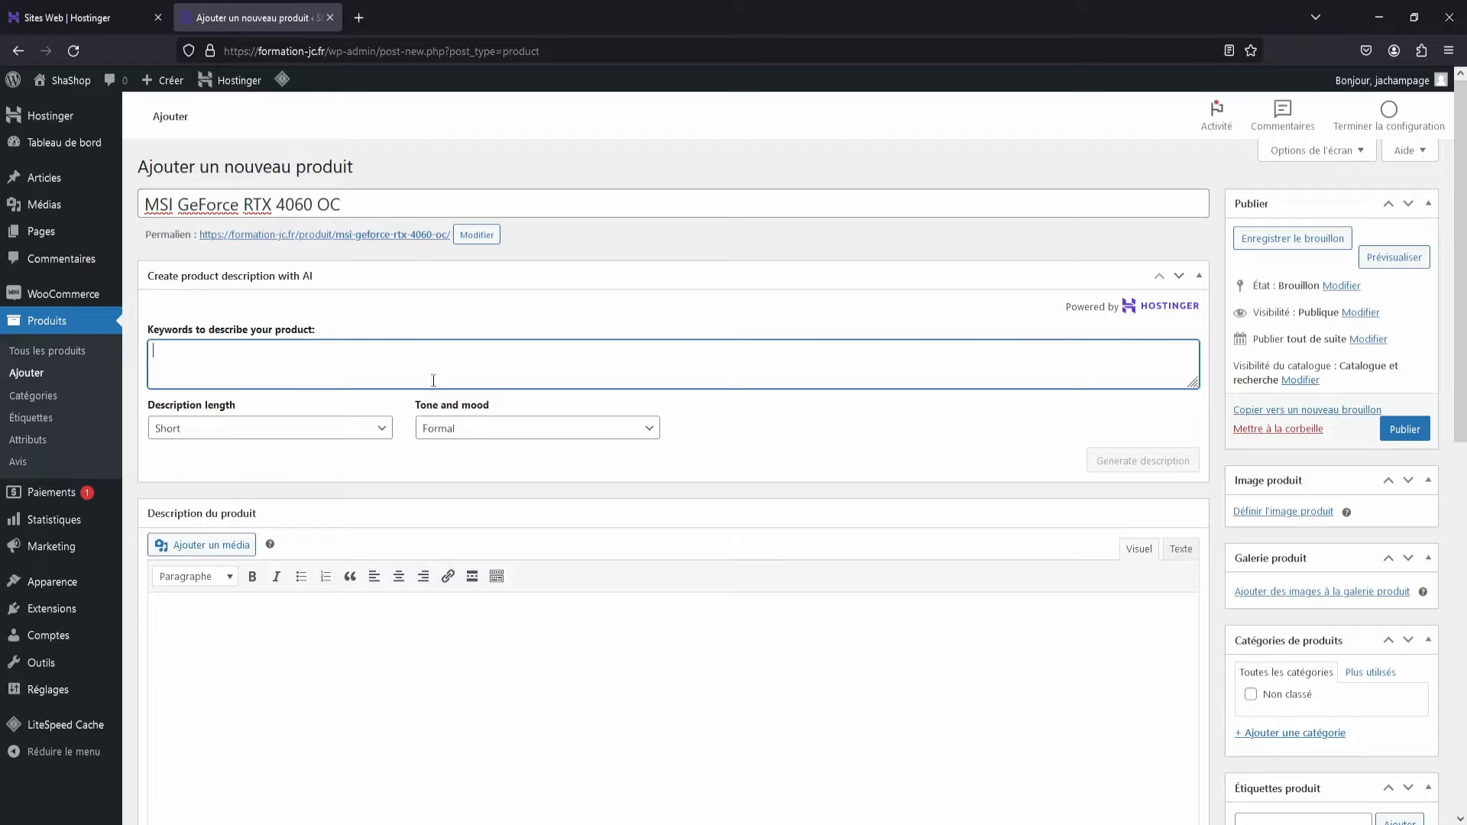
Step: Enter "blabla" as the product description, leaving the AI description options as they are
click(233, 430)
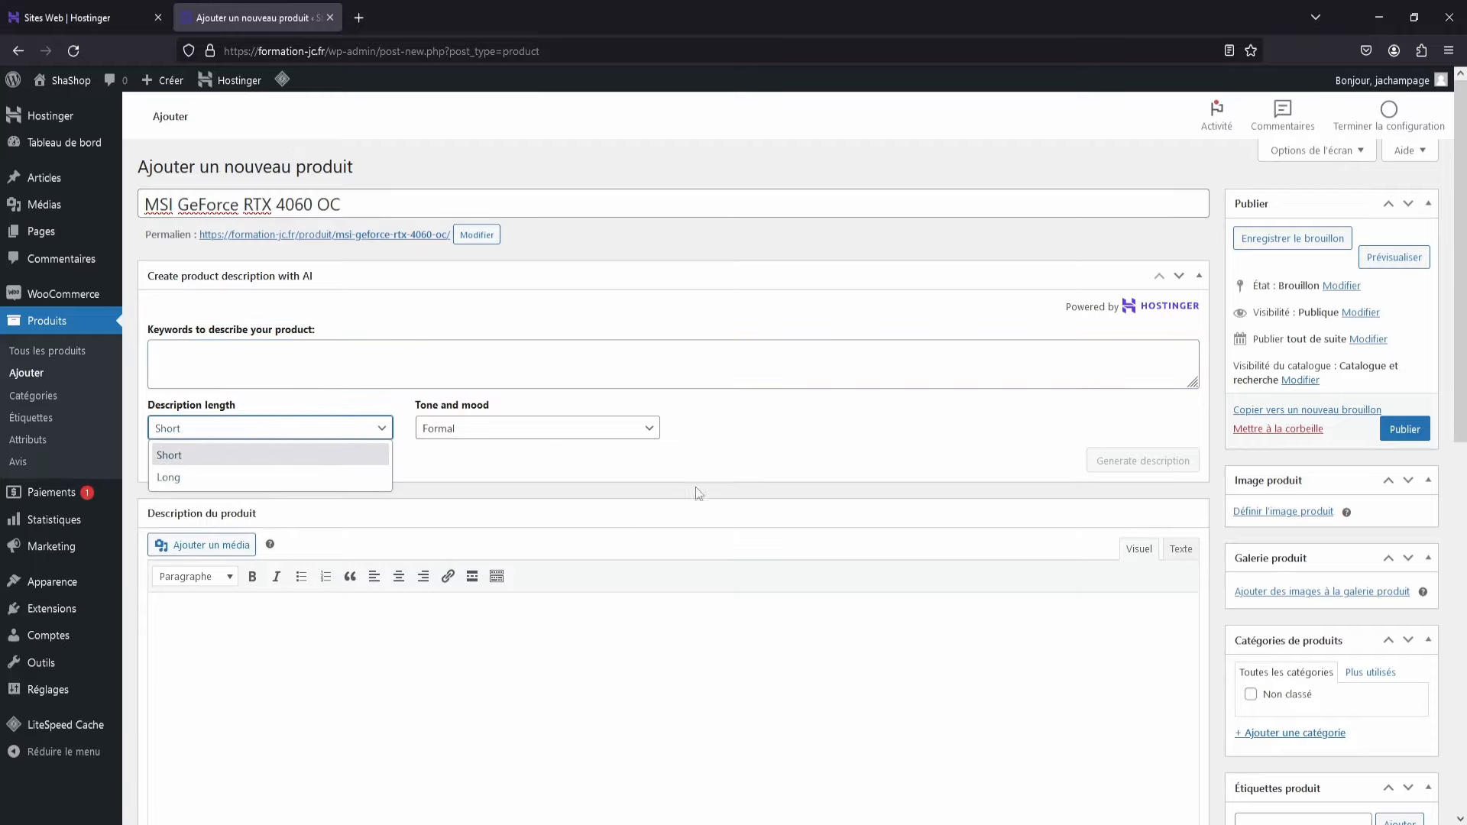
click(740, 432)
scroll(540, 544, down, 4)
scroll(358, 483, down, 4)
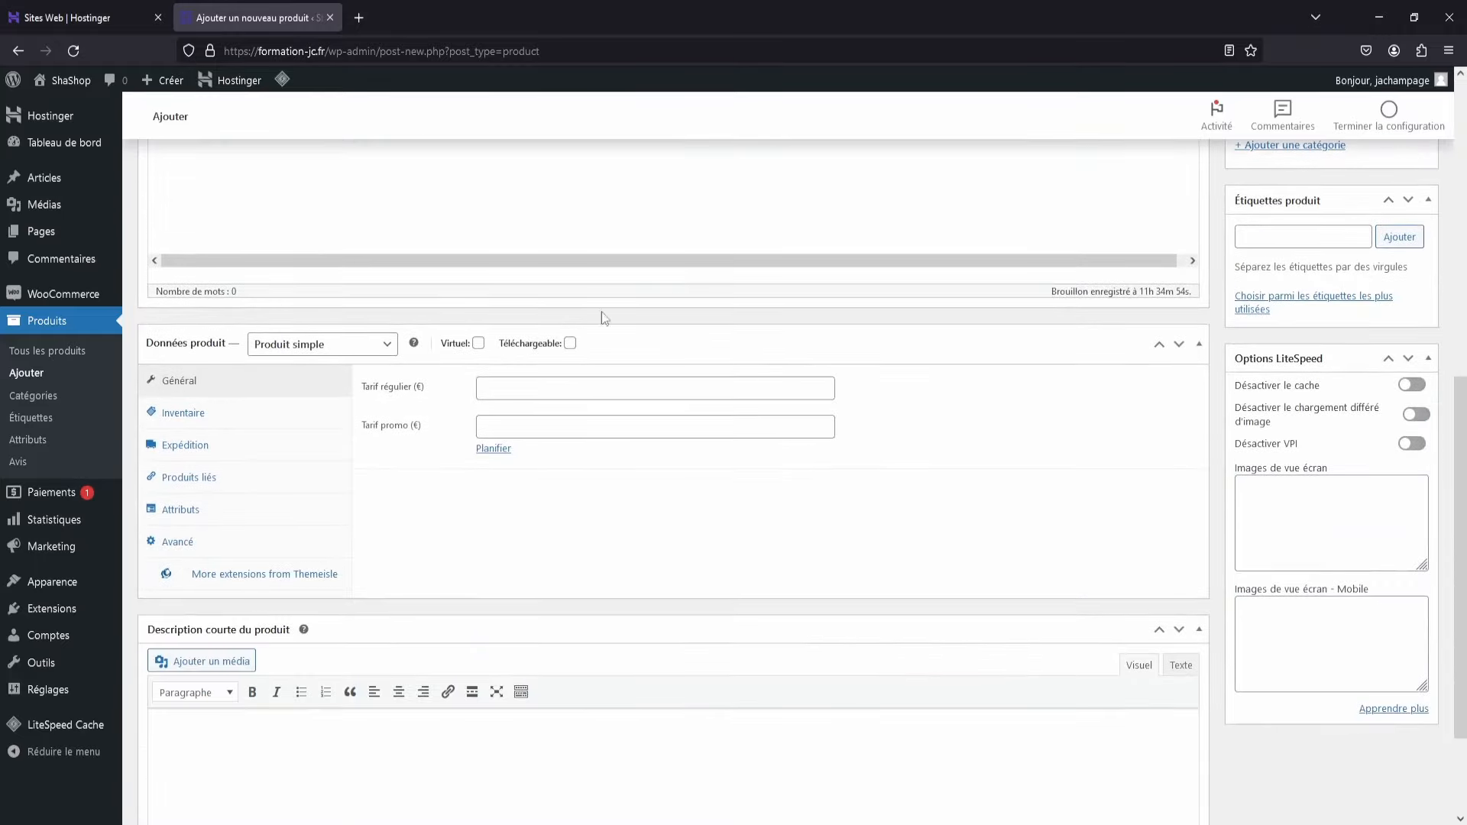
scroll(298, 433, up, 4)
text(blabla)
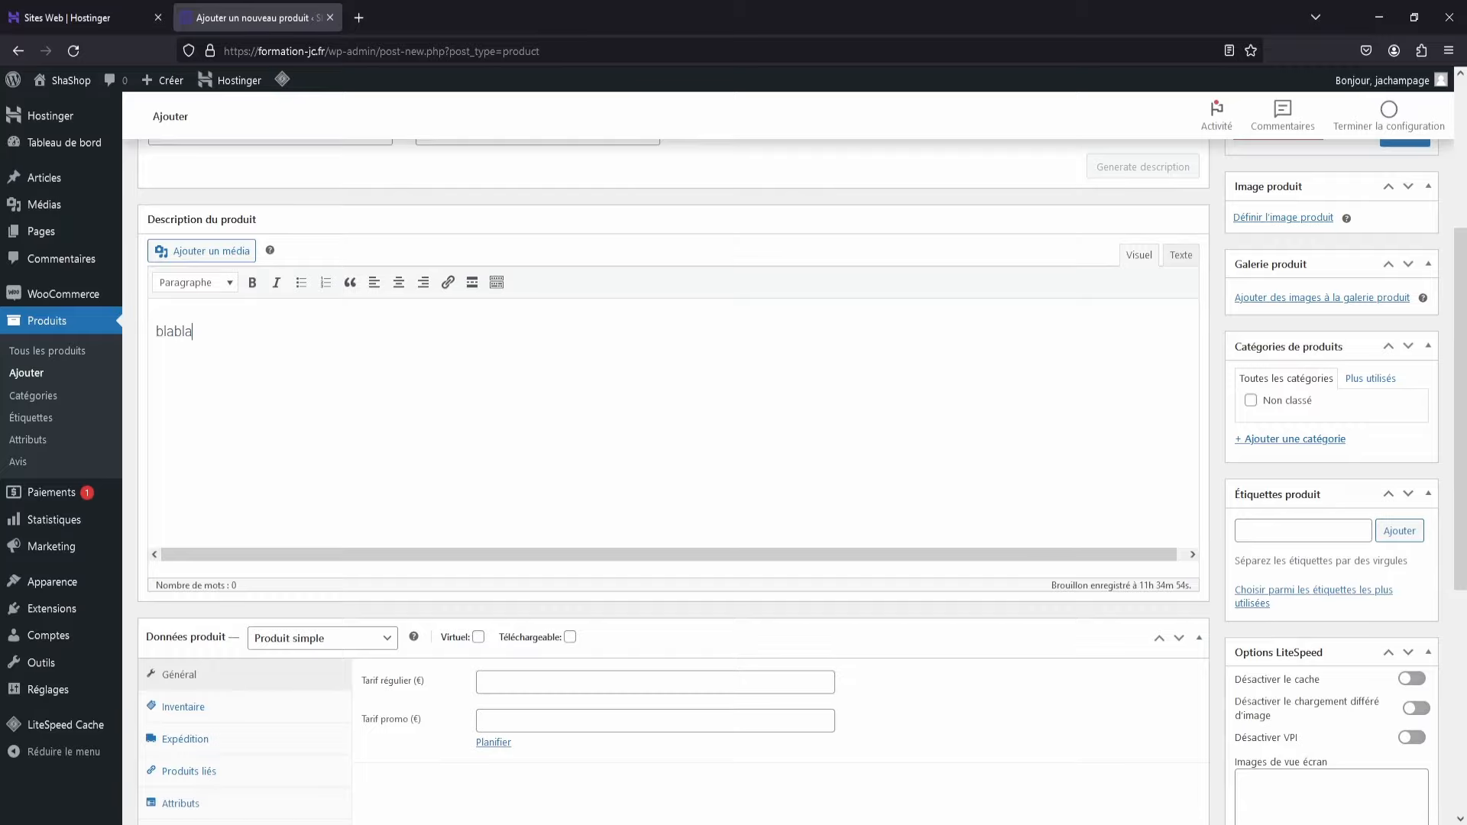
scroll(597, 306, down, 6)
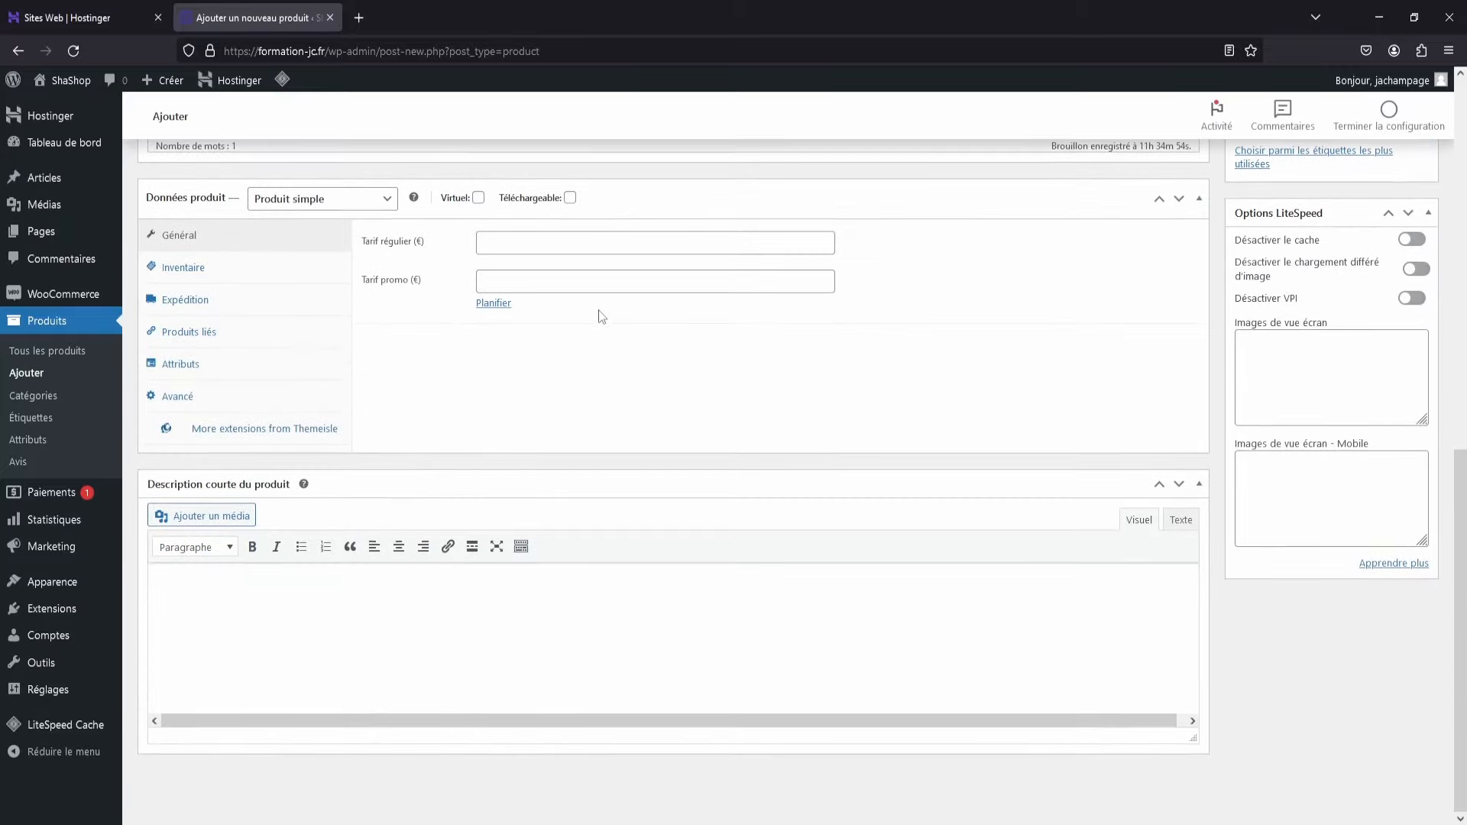
Step: Change the ending of the product's permalink slug to make it msi-geforce-rtx-4060-overclock
scroll(600, 321, up, 6)
scroll(606, 342, up, 2)
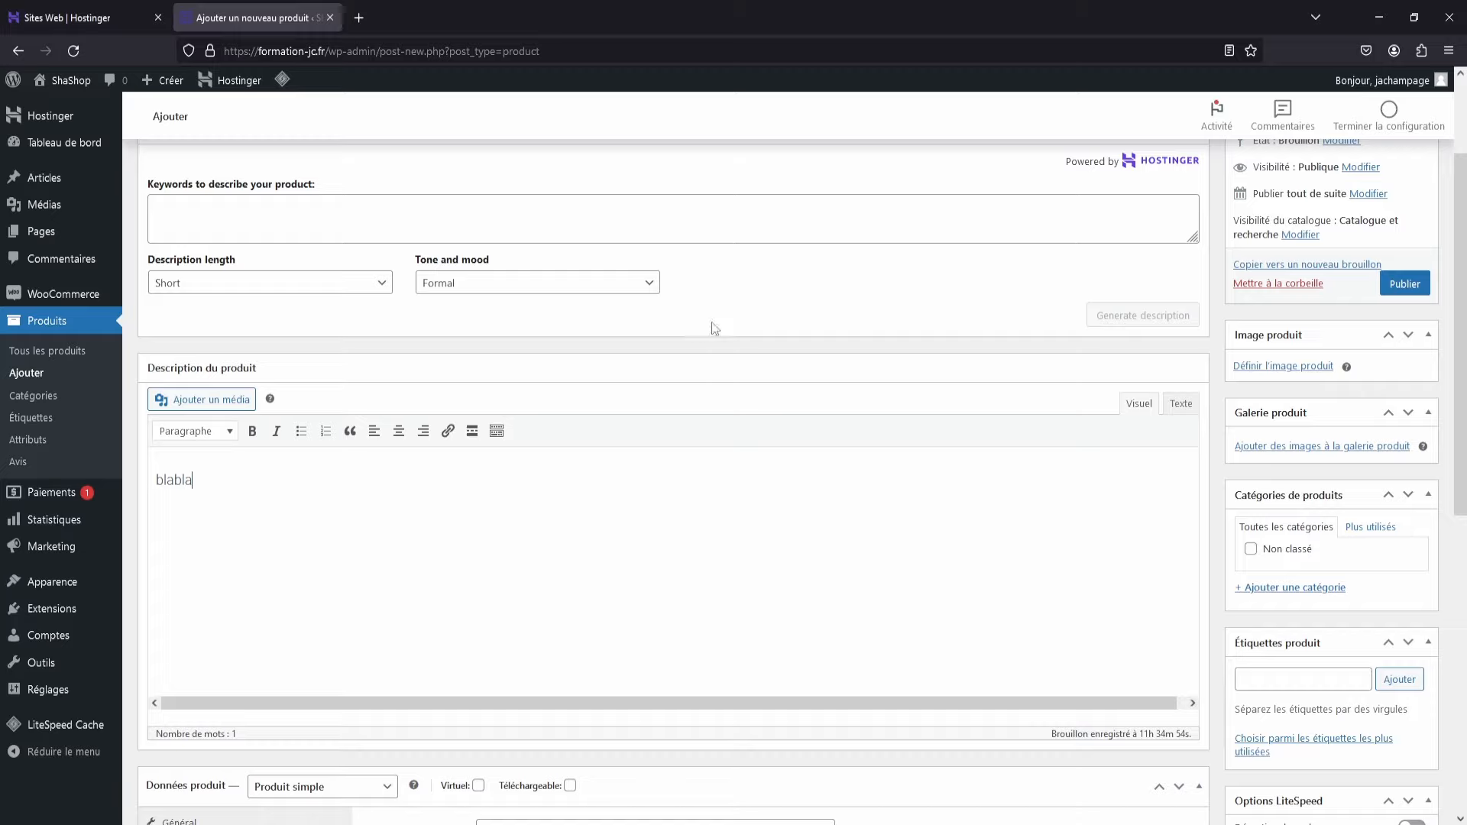
scroll(868, 371, up, 2)
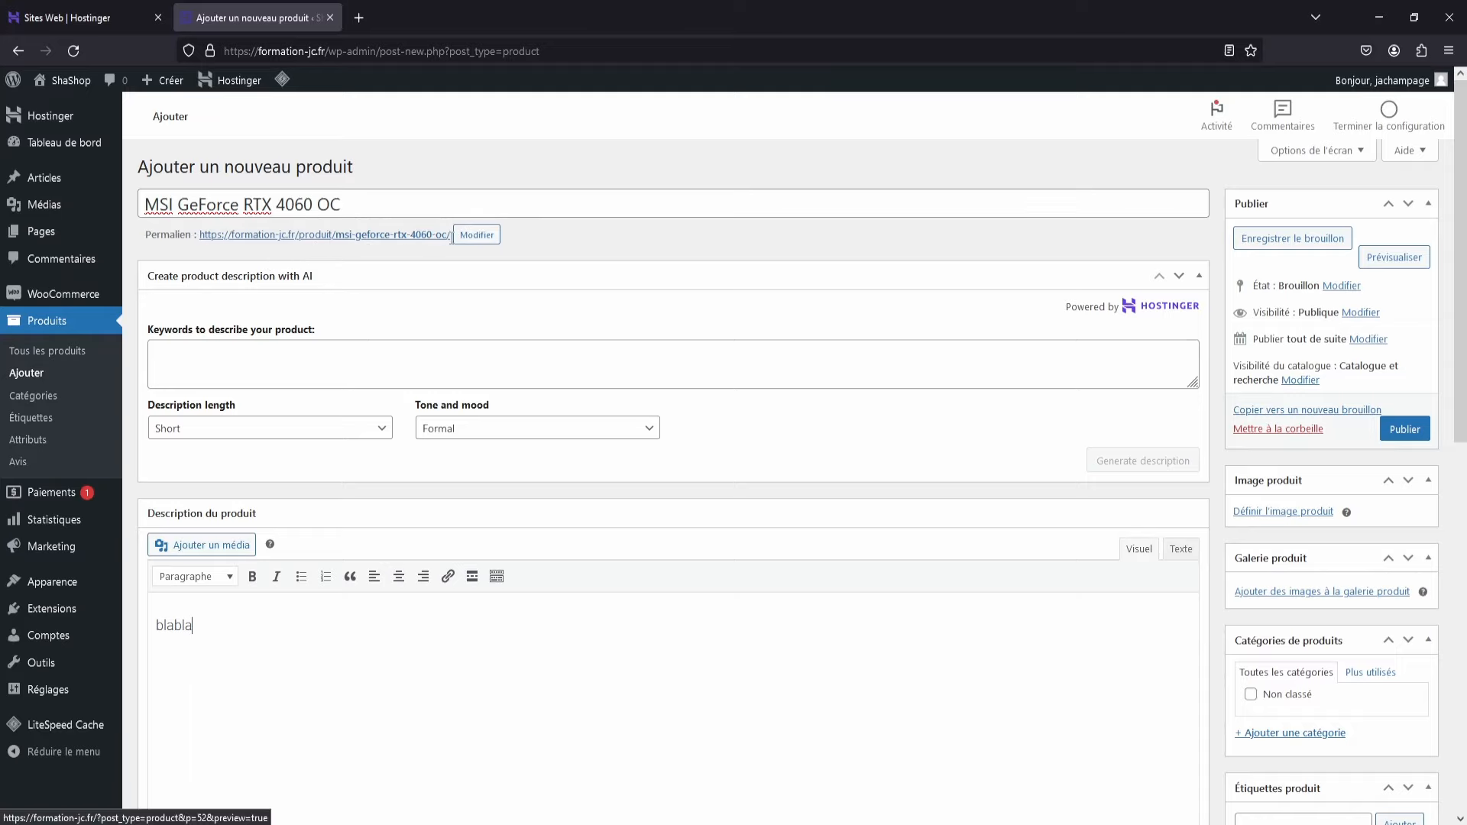
click(478, 236)
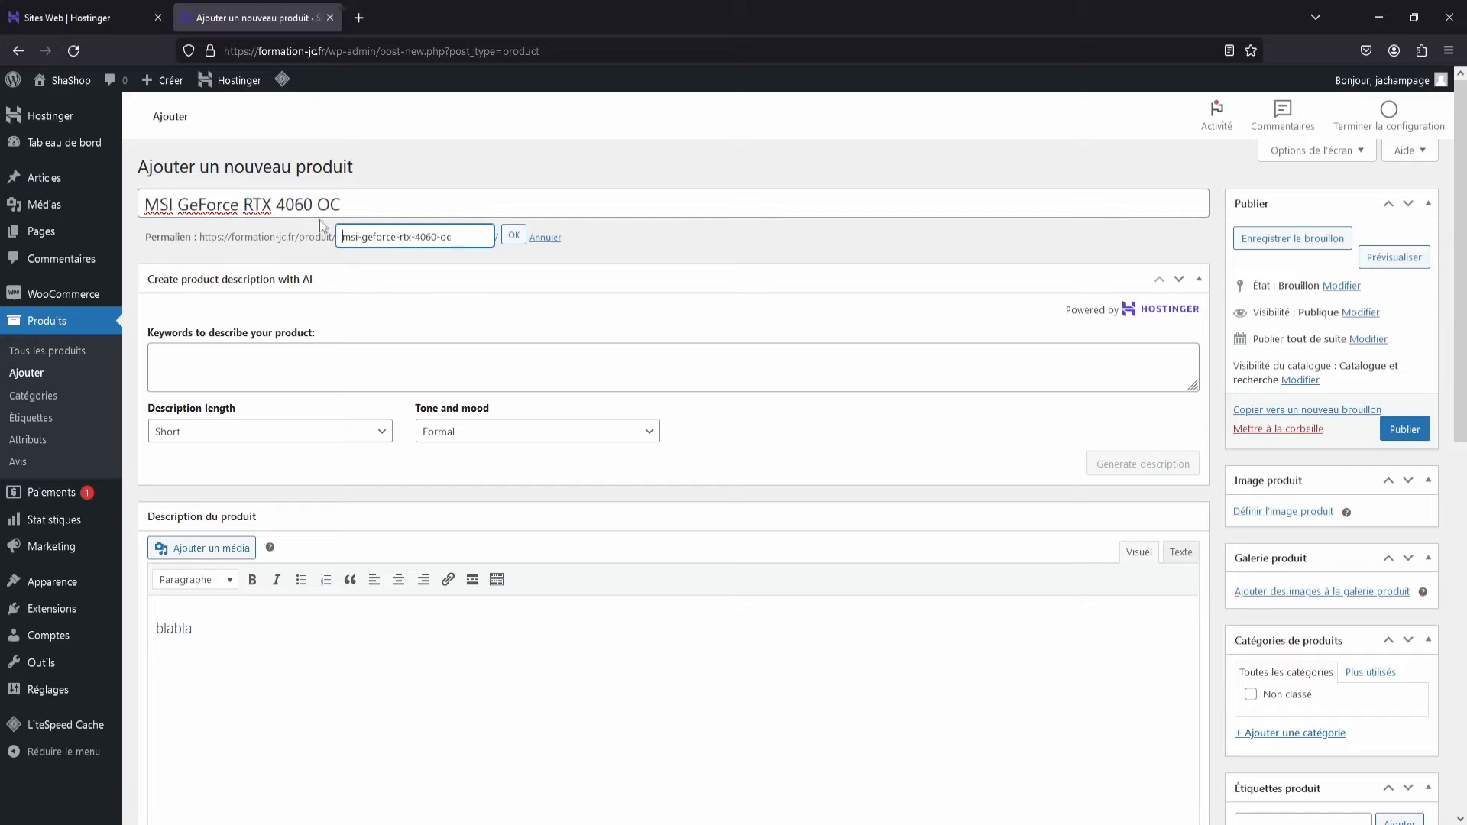
double_click(444, 236)
click(513, 235)
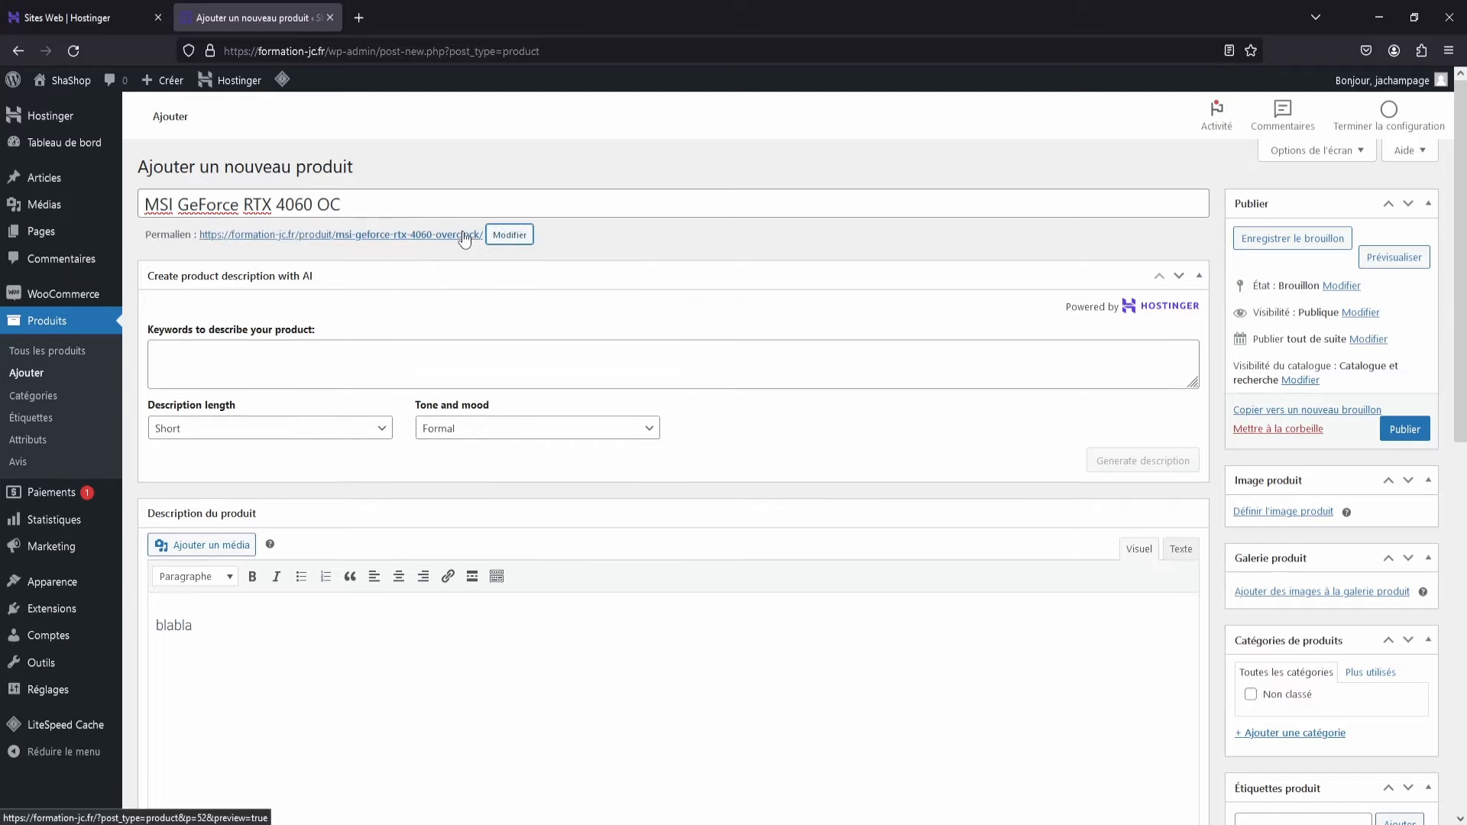
Step: Preview the draft product page from its permalink in a new browser tab, look it over, and close the preview
right_click(377, 234)
click(463, 248)
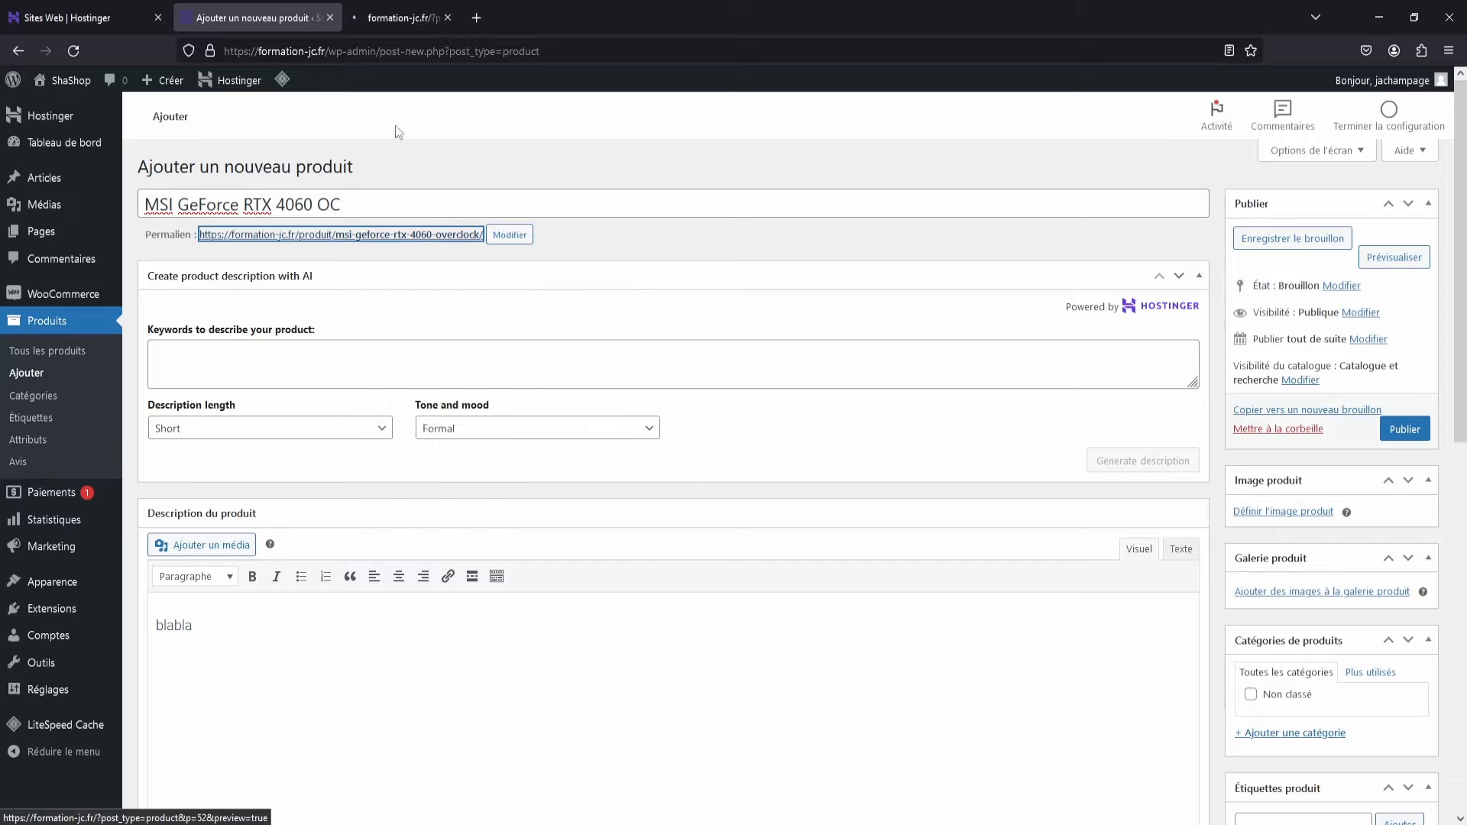
scroll(617, 384, down, 8)
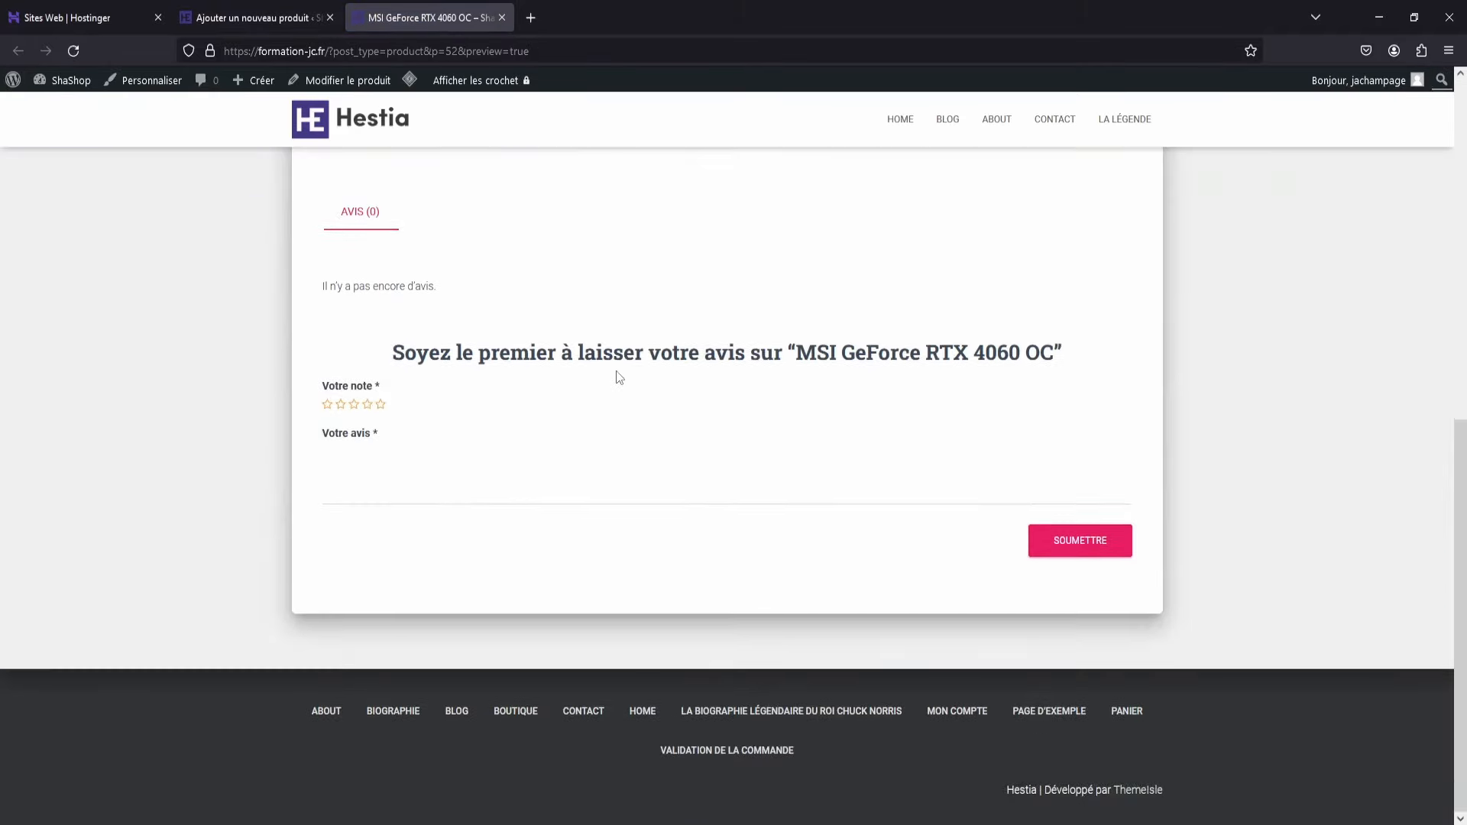
scroll(619, 376, up, 4)
scroll(619, 375, up, 5)
click(502, 16)
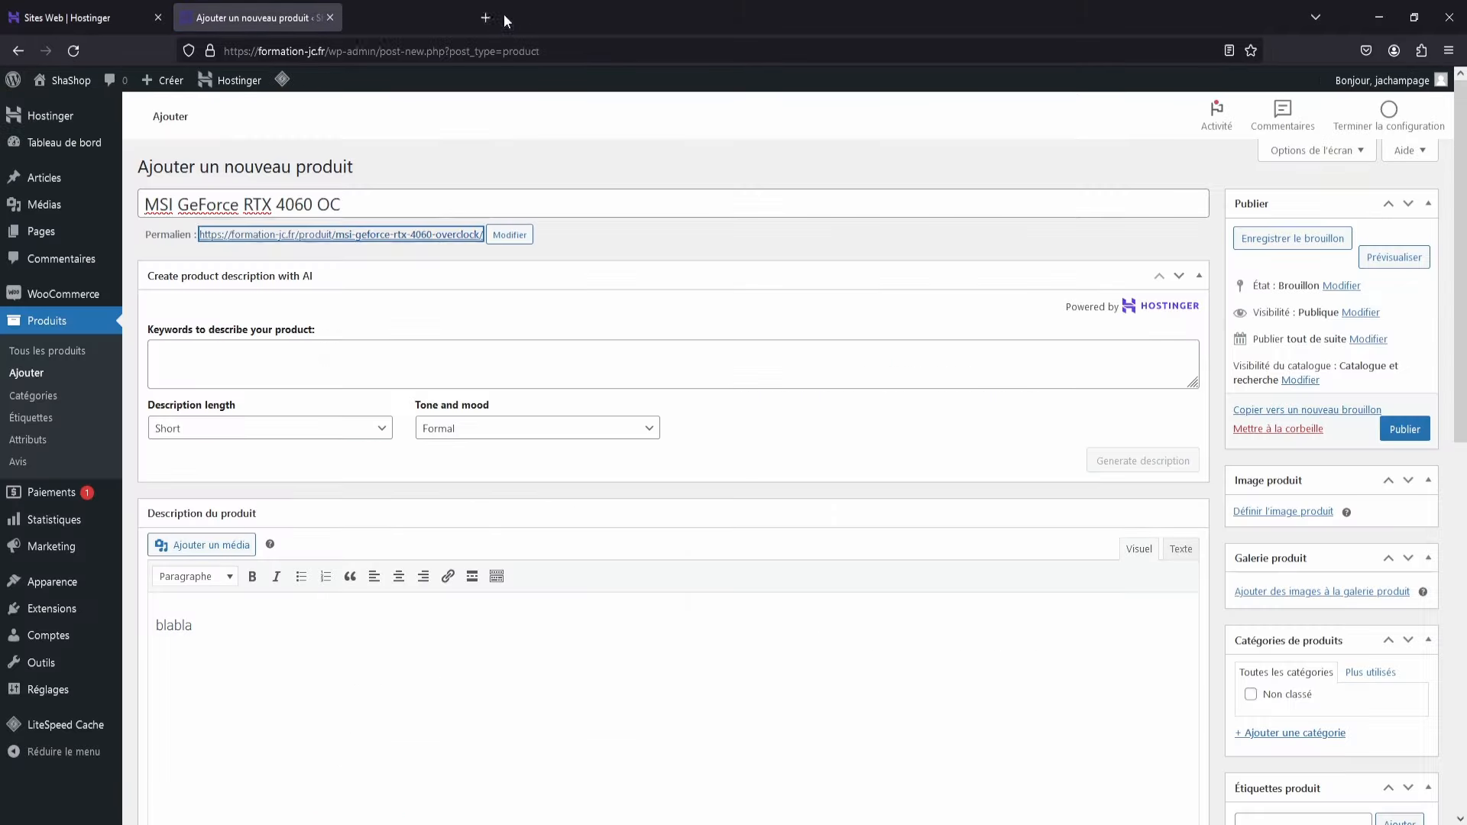
Step: Review the product form's description, product data, short description, image, gallery, category and tag sections
scroll(560, 462, down, 3)
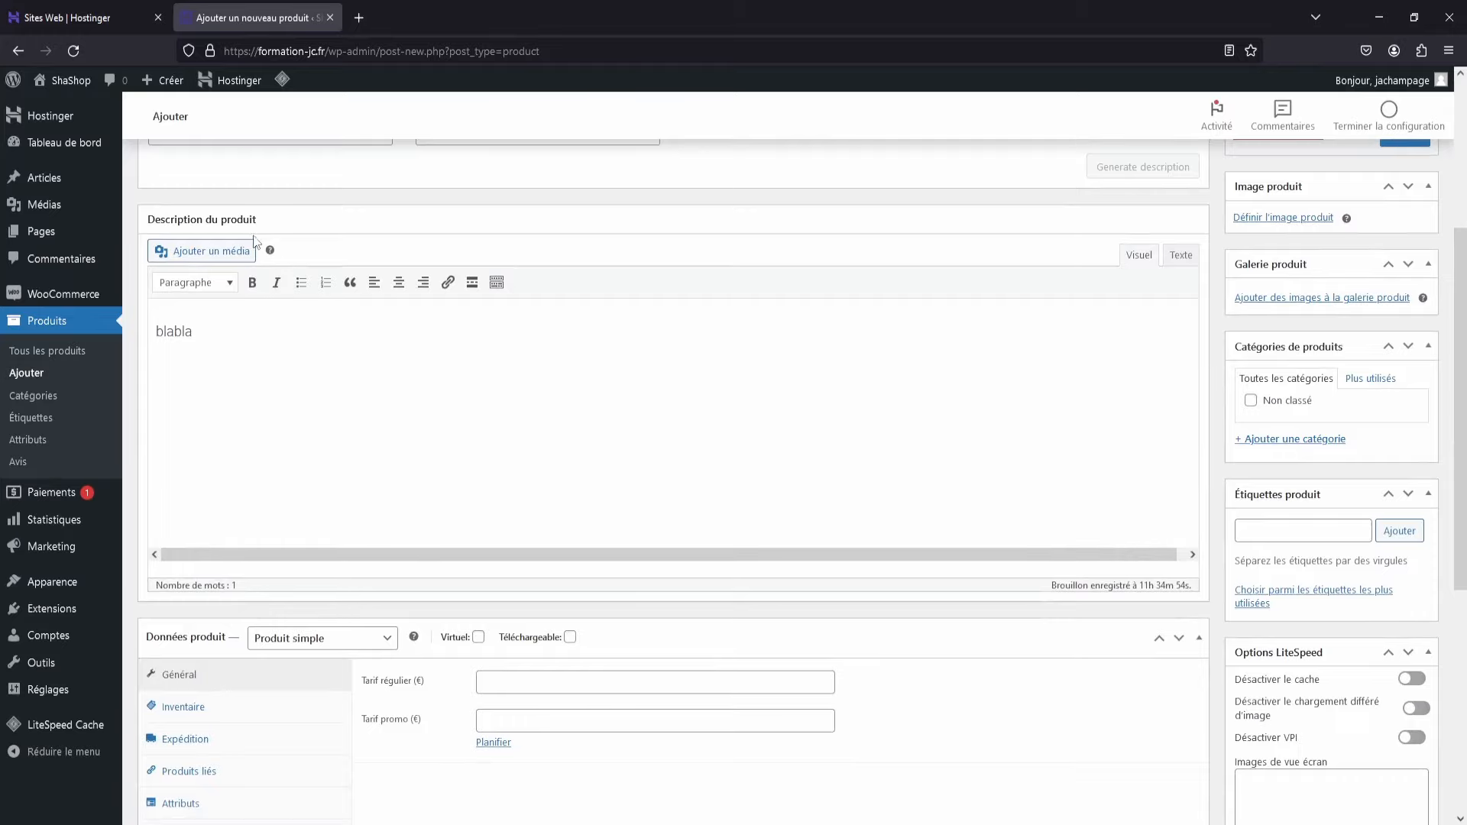
scroll(366, 386, up, 3)
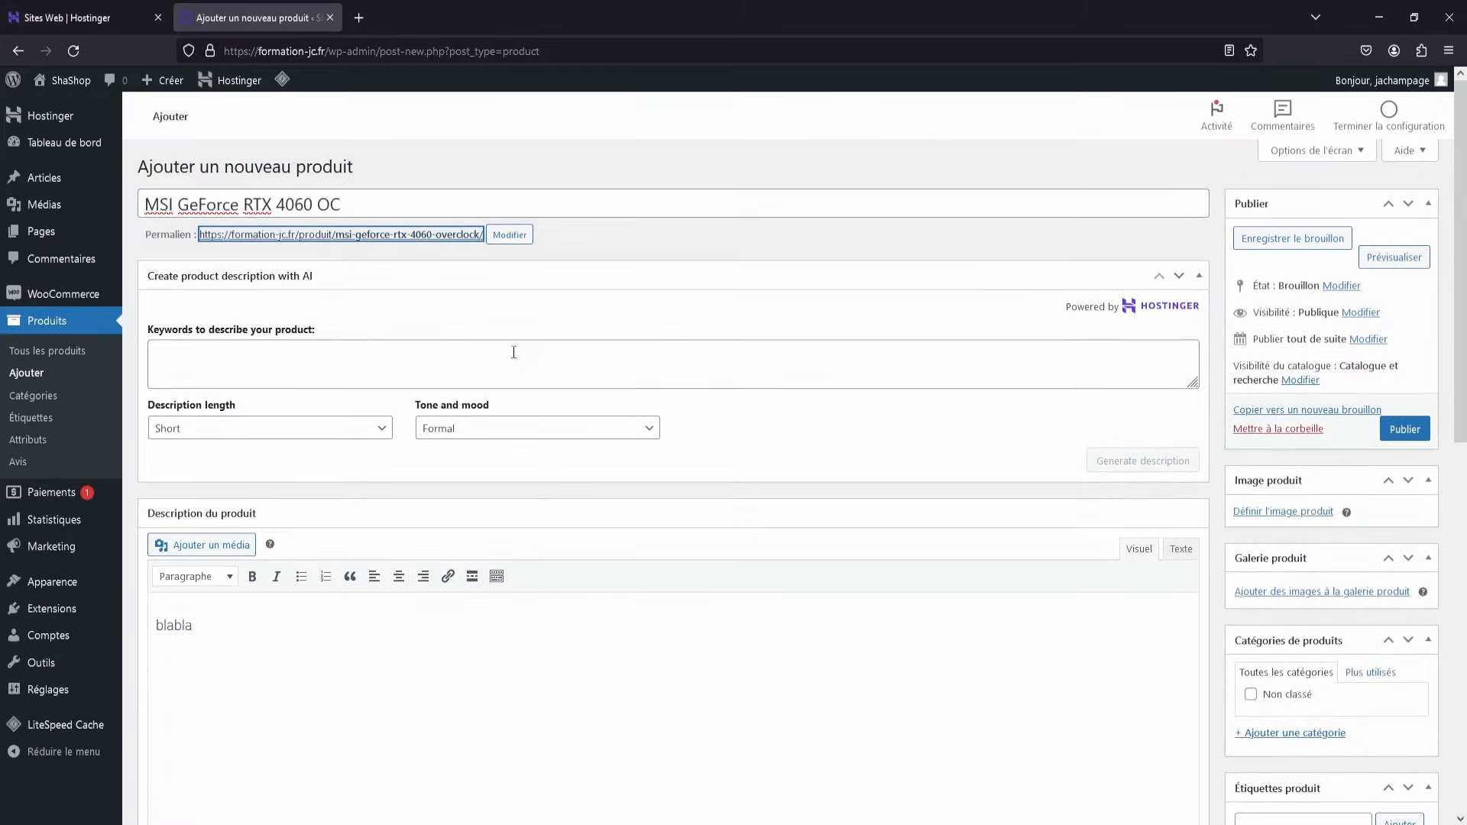
scroll(420, 436, down, 6)
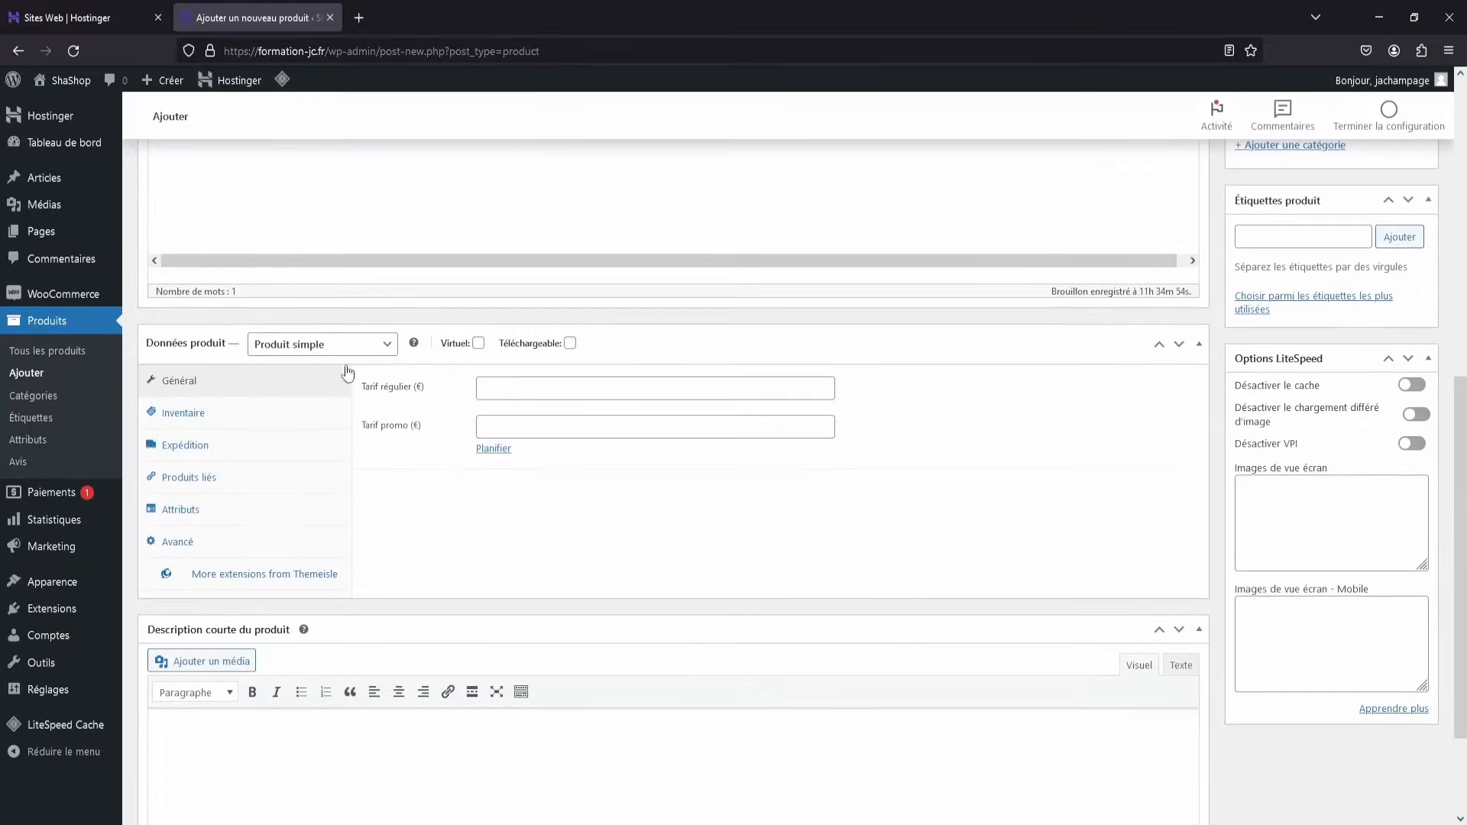
scroll(348, 551, down, 2)
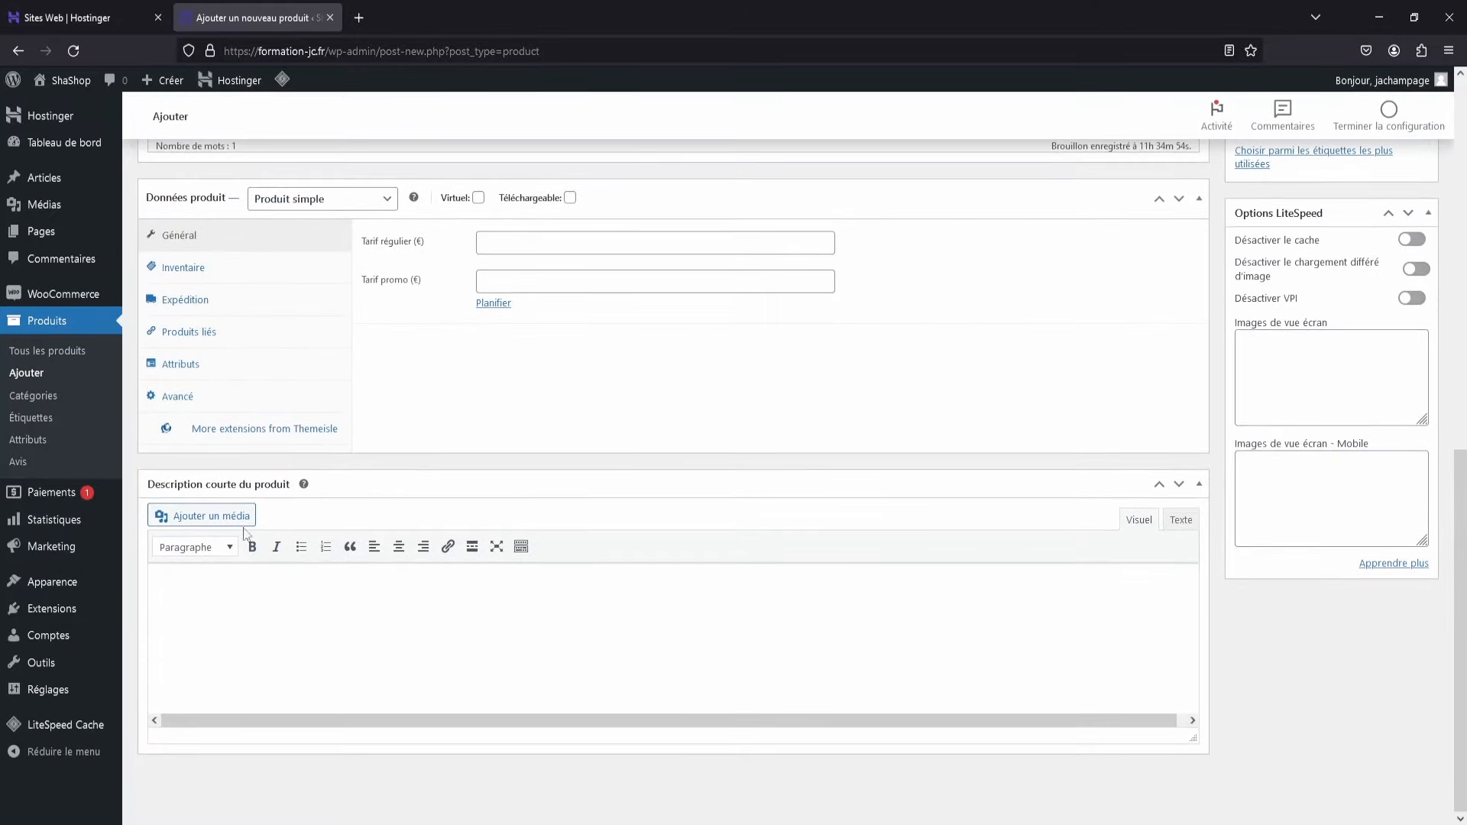
scroll(289, 383, up, 6)
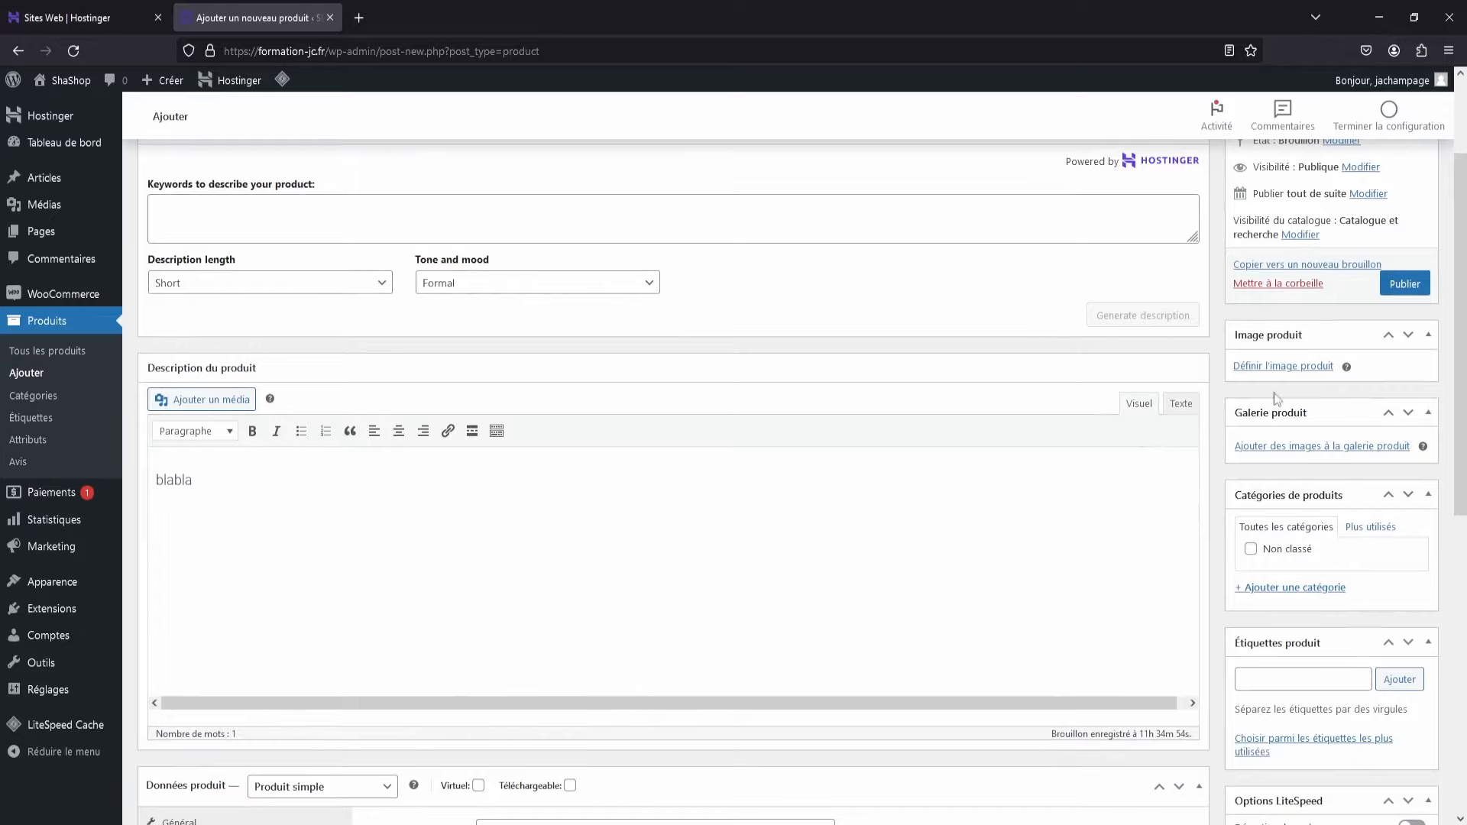
scroll(1330, 512, up, 2)
scroll(1329, 512, down, 4)
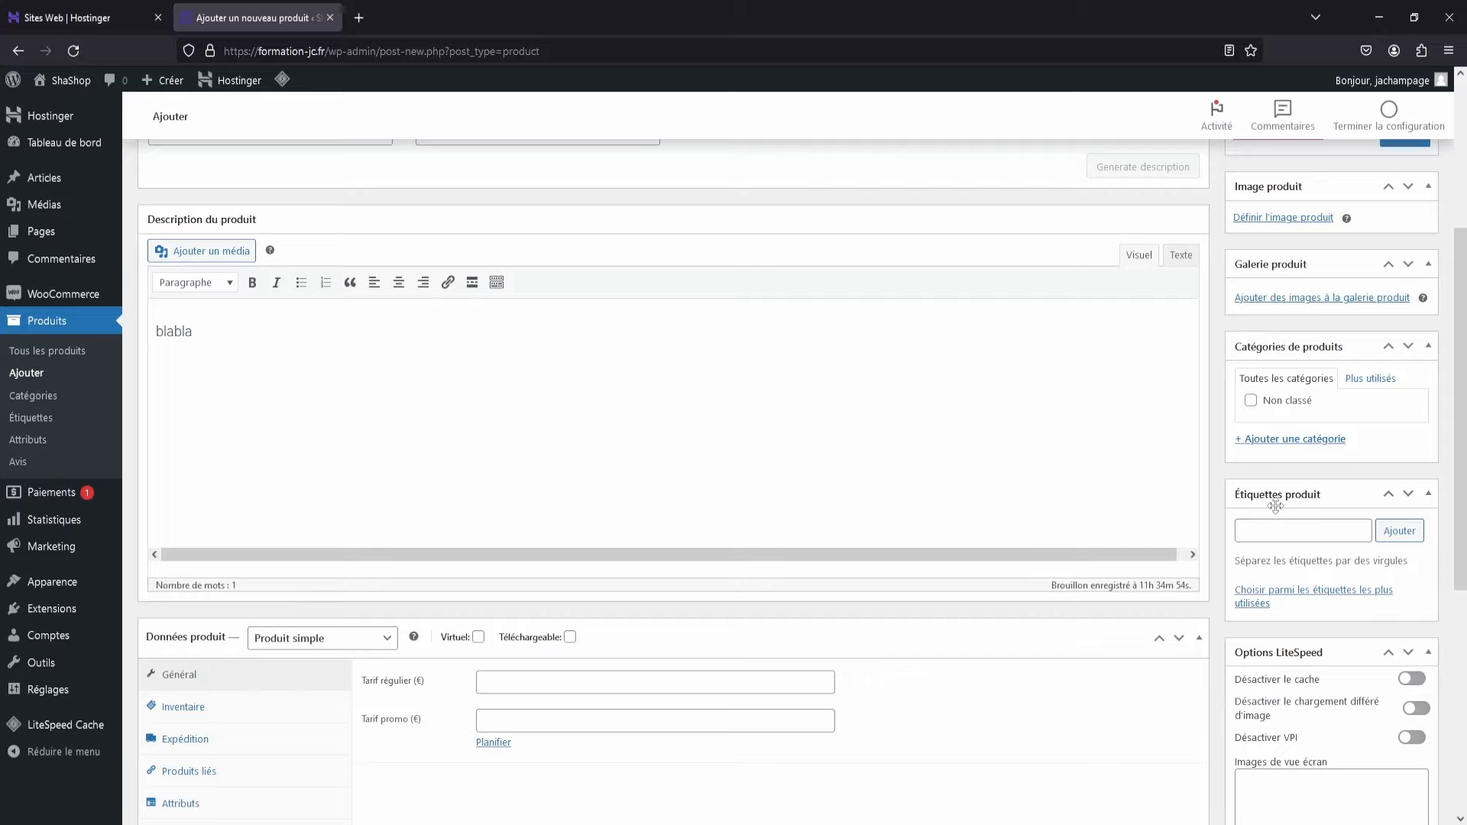
Step: Publish the MSI GeForce RTX 4060 OC product
scroll(1311, 382, up, 5)
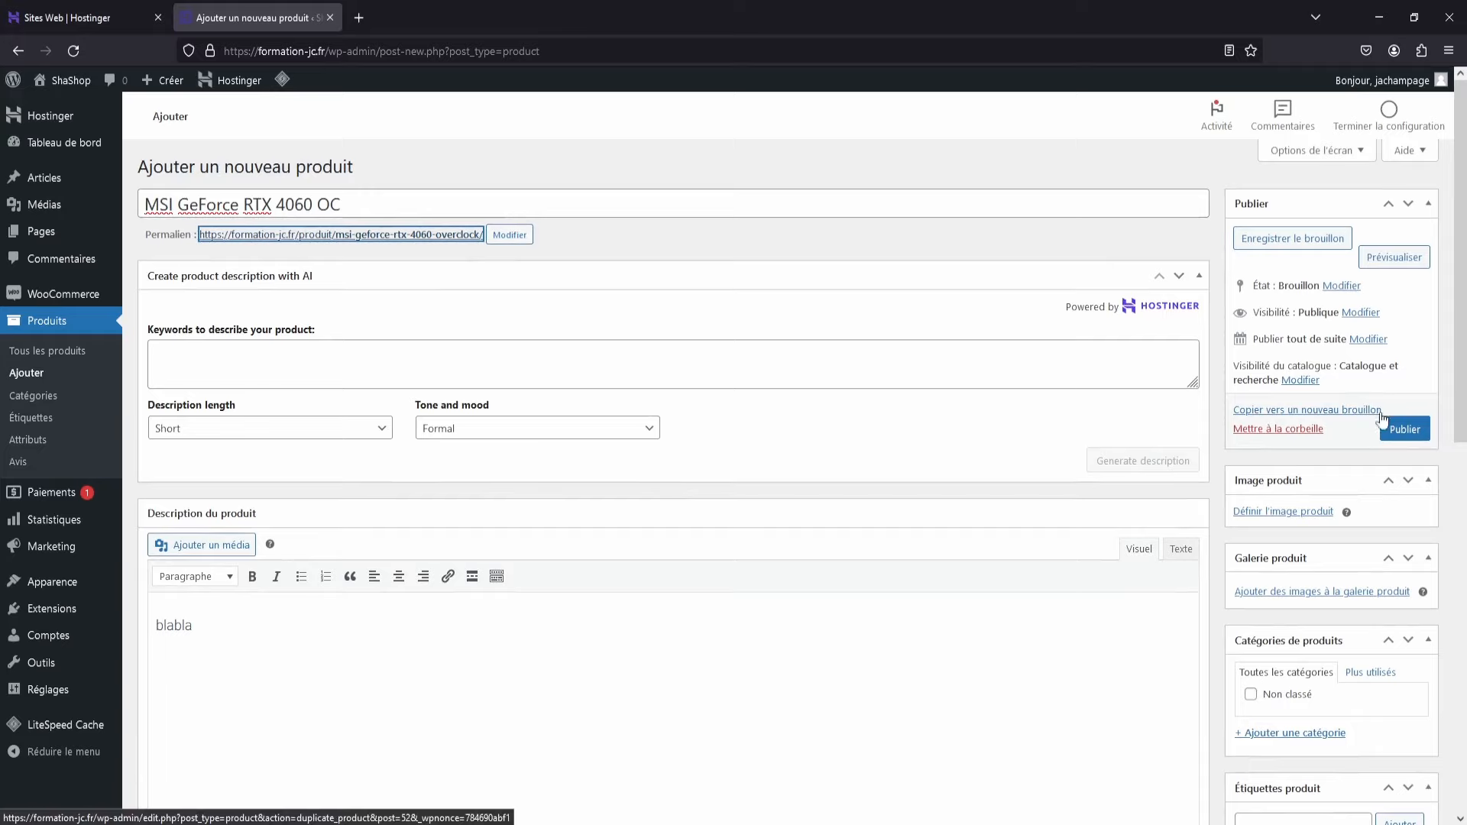
click(1403, 429)
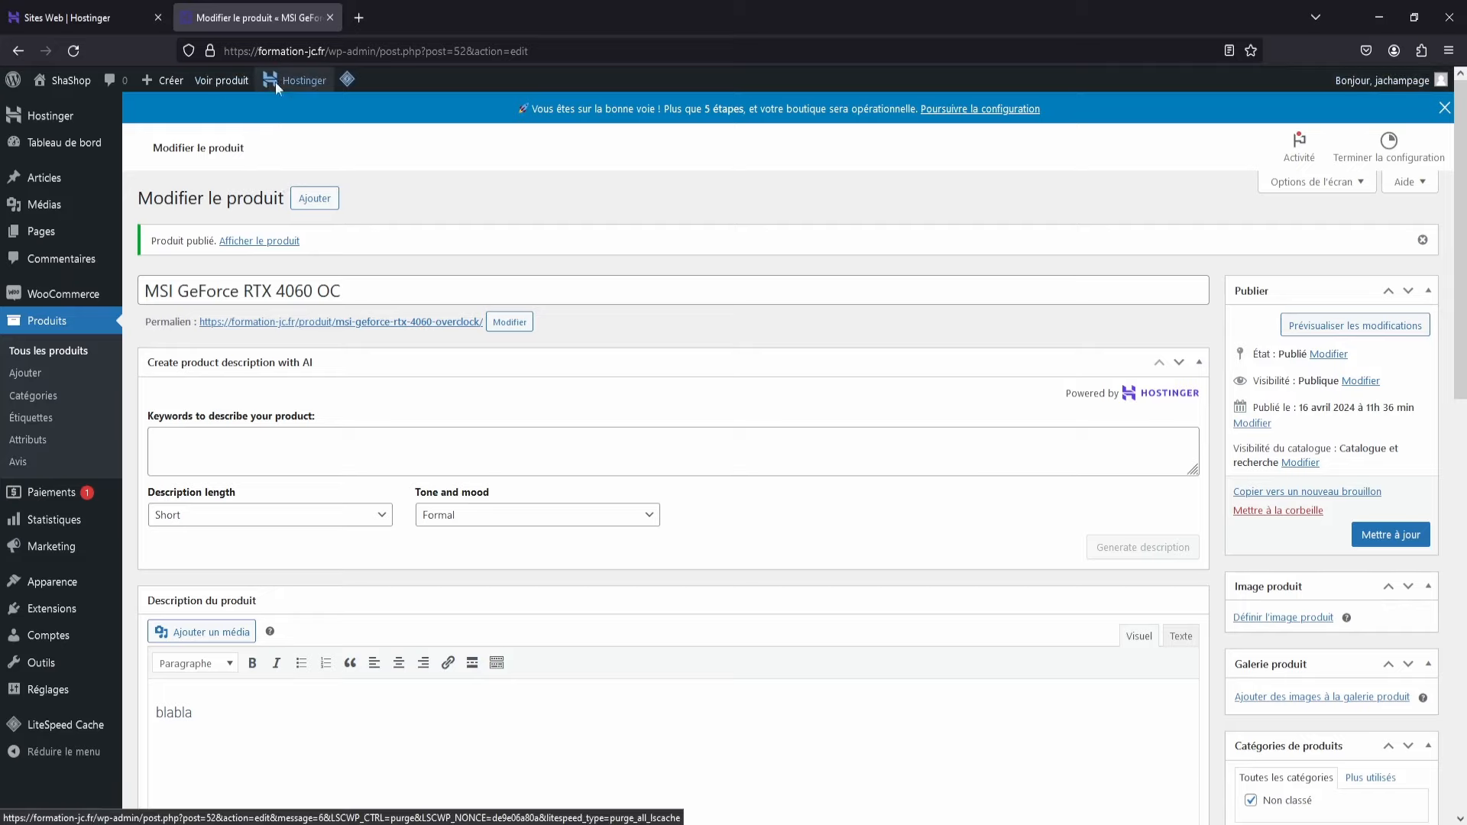
Step: Visit the shop page in a new browser tab to check its product listing, and close it
right_click(56, 81)
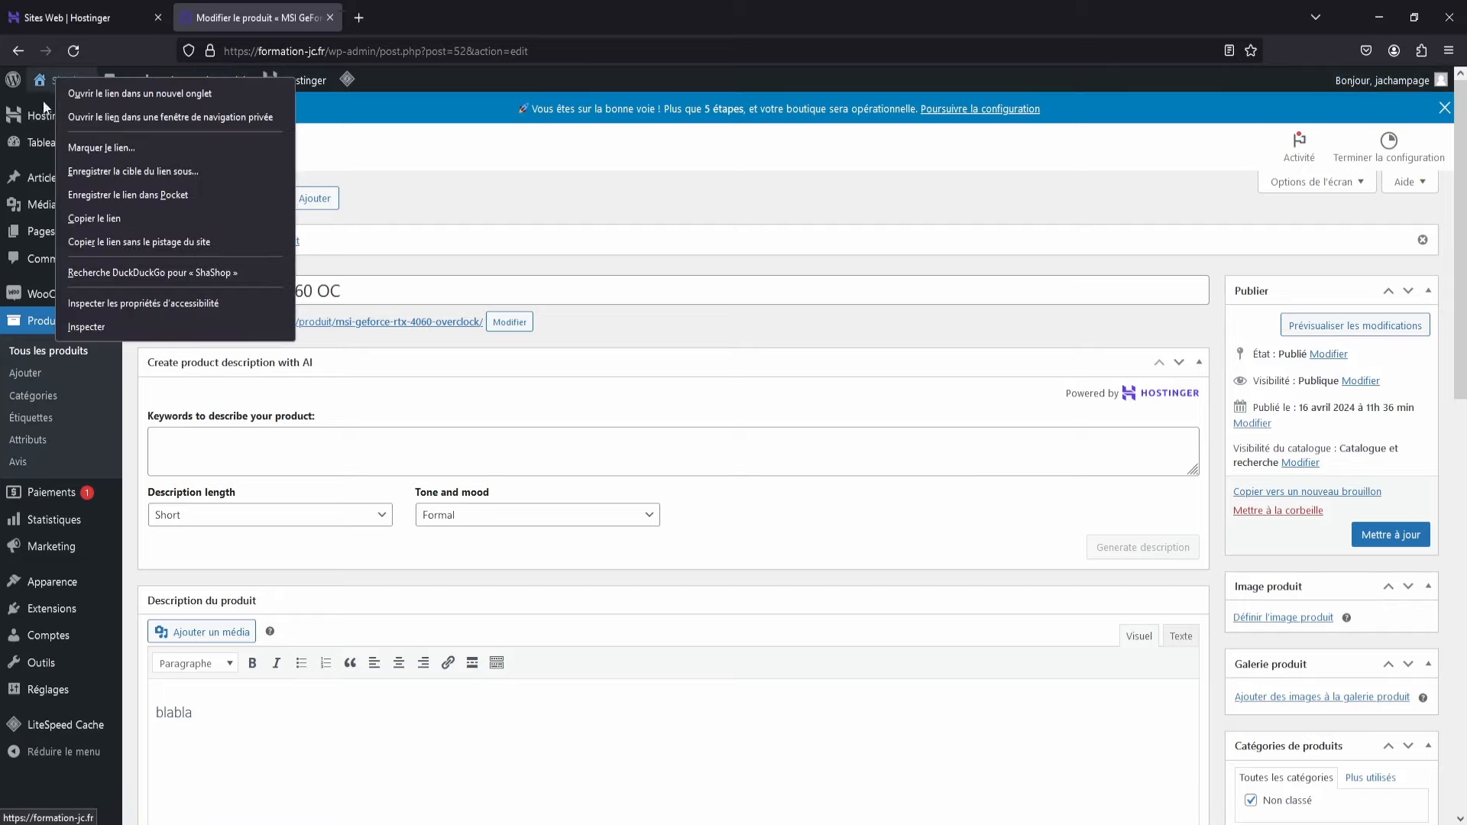
key(Escape)
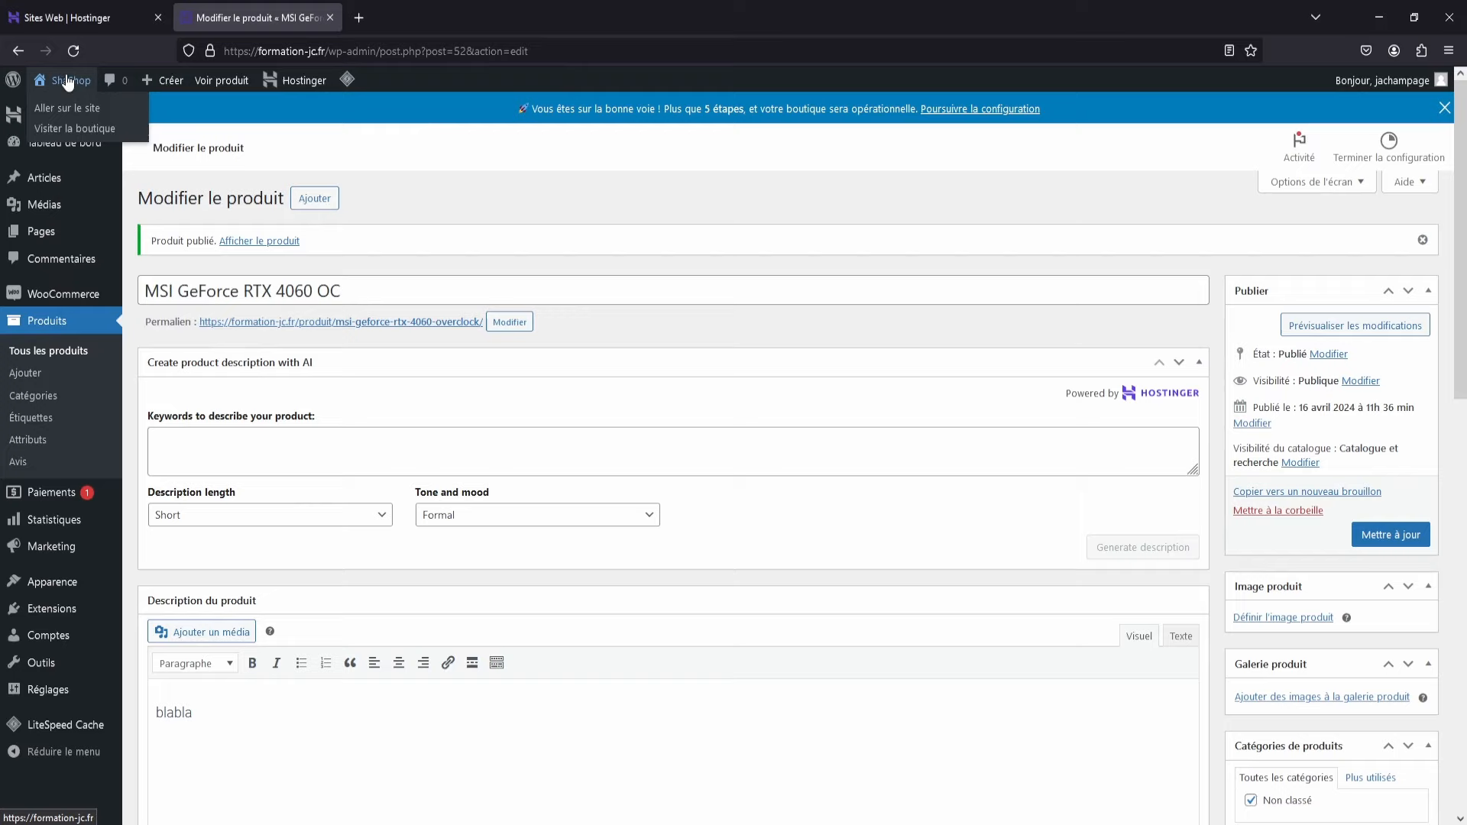
right_click(65, 127)
click(107, 136)
click(428, 18)
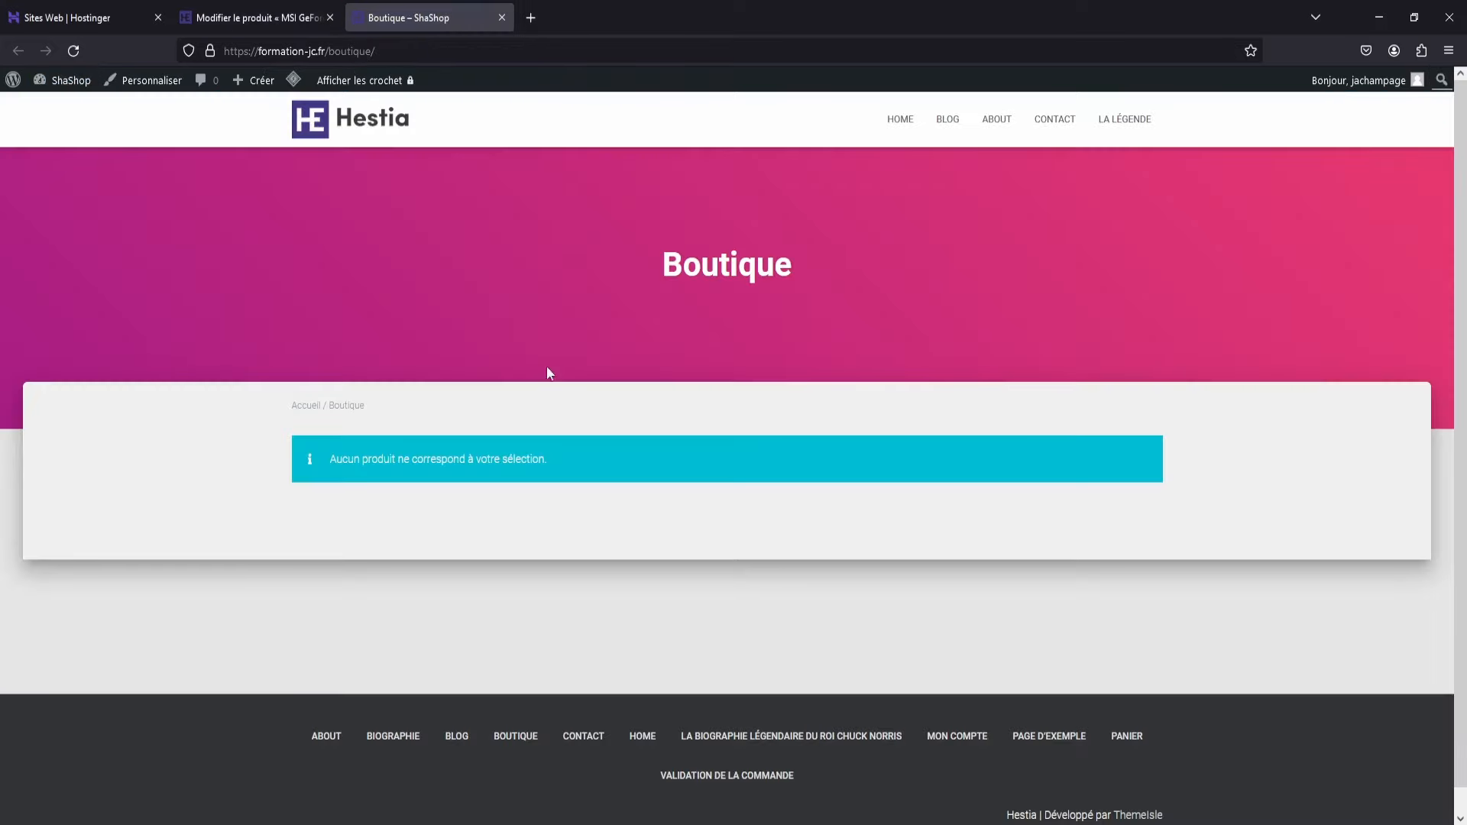
click(502, 18)
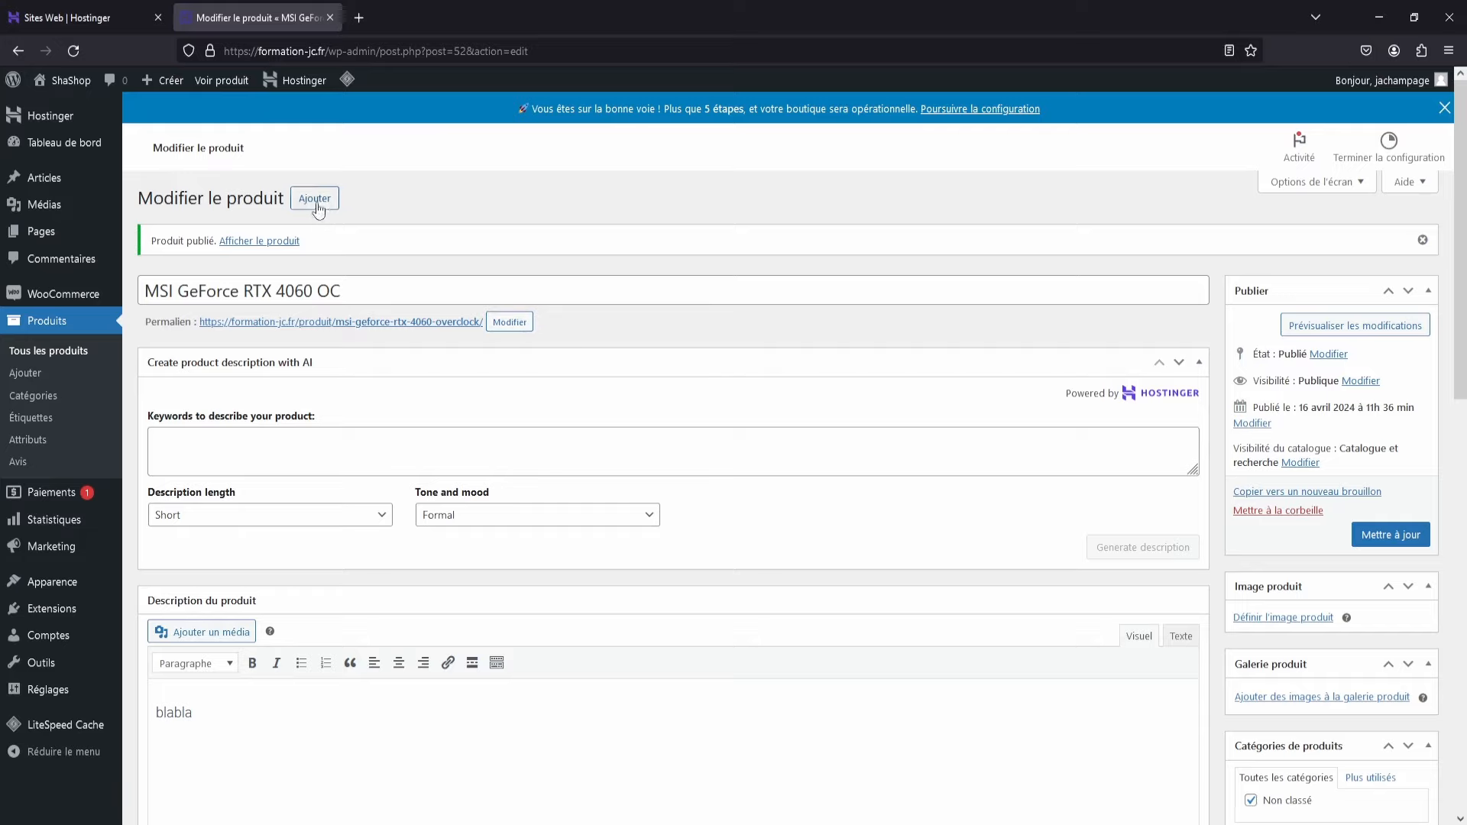
Step: View the published product in a new browser tab, check its URL slug and description, and close the page
right_click(256, 243)
click(279, 248)
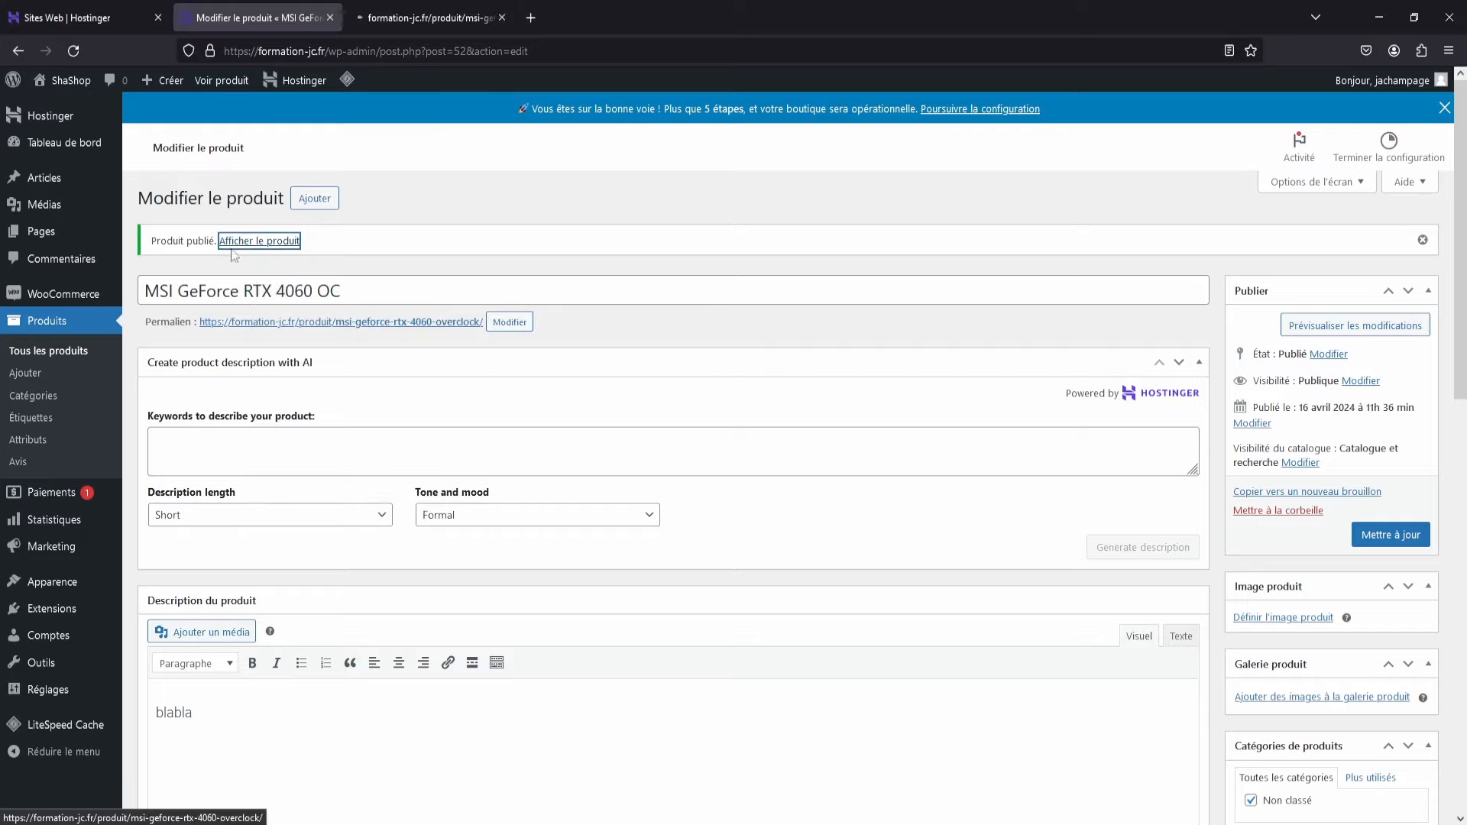
click(406, 18)
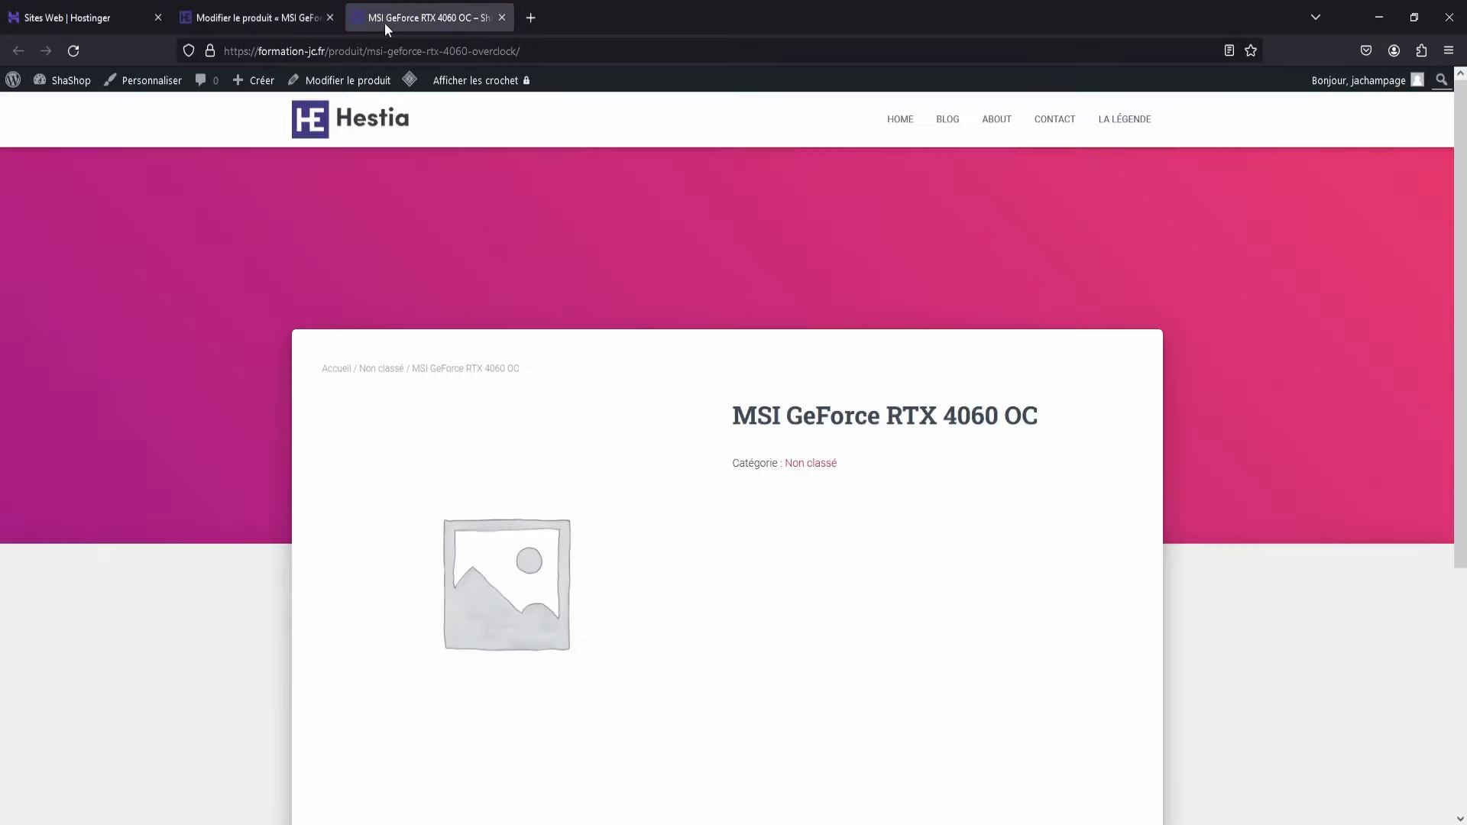
drag(367, 50, 612, 51)
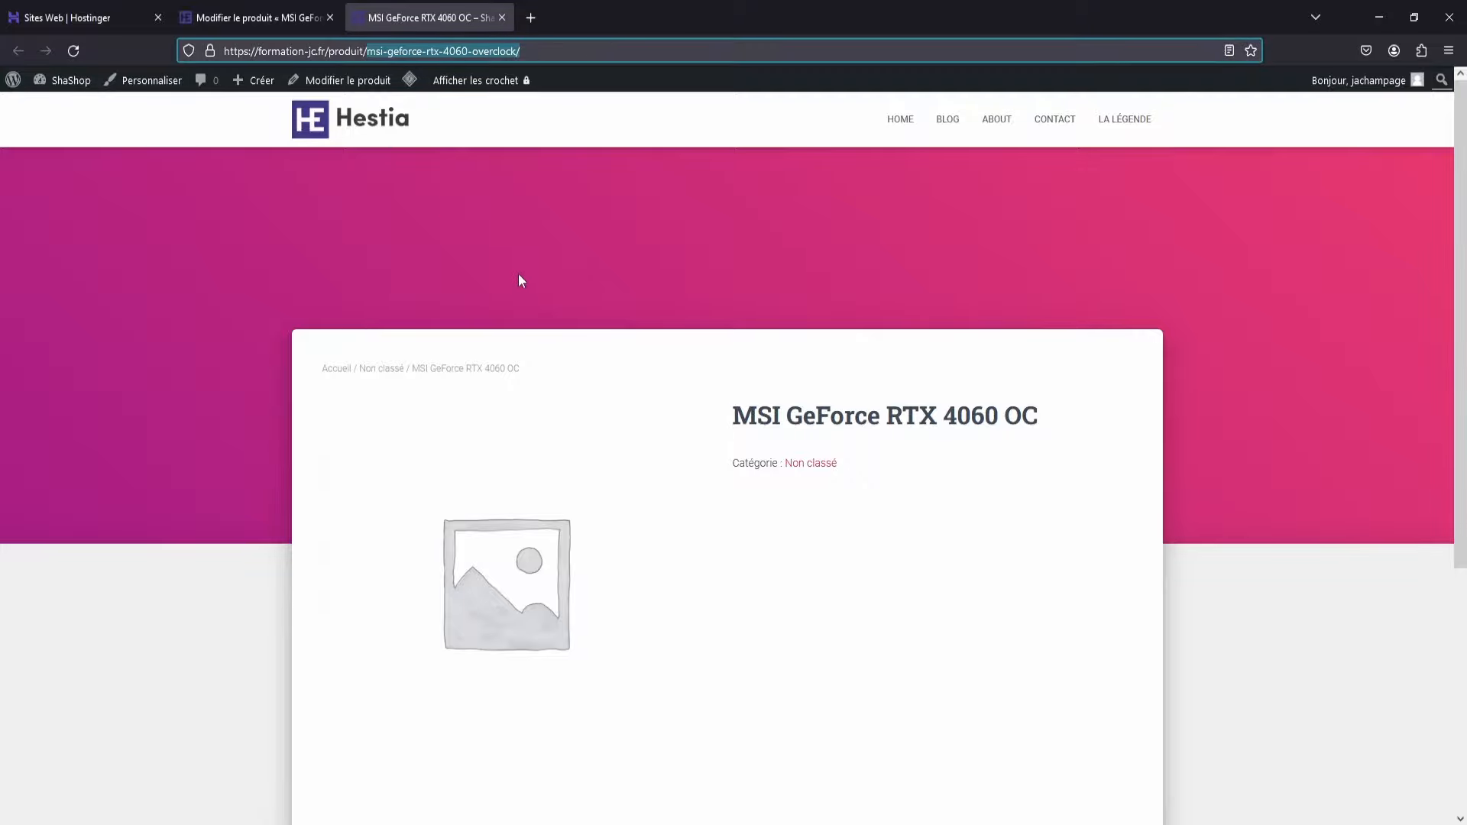
click(457, 275)
scroll(622, 451, down, 5)
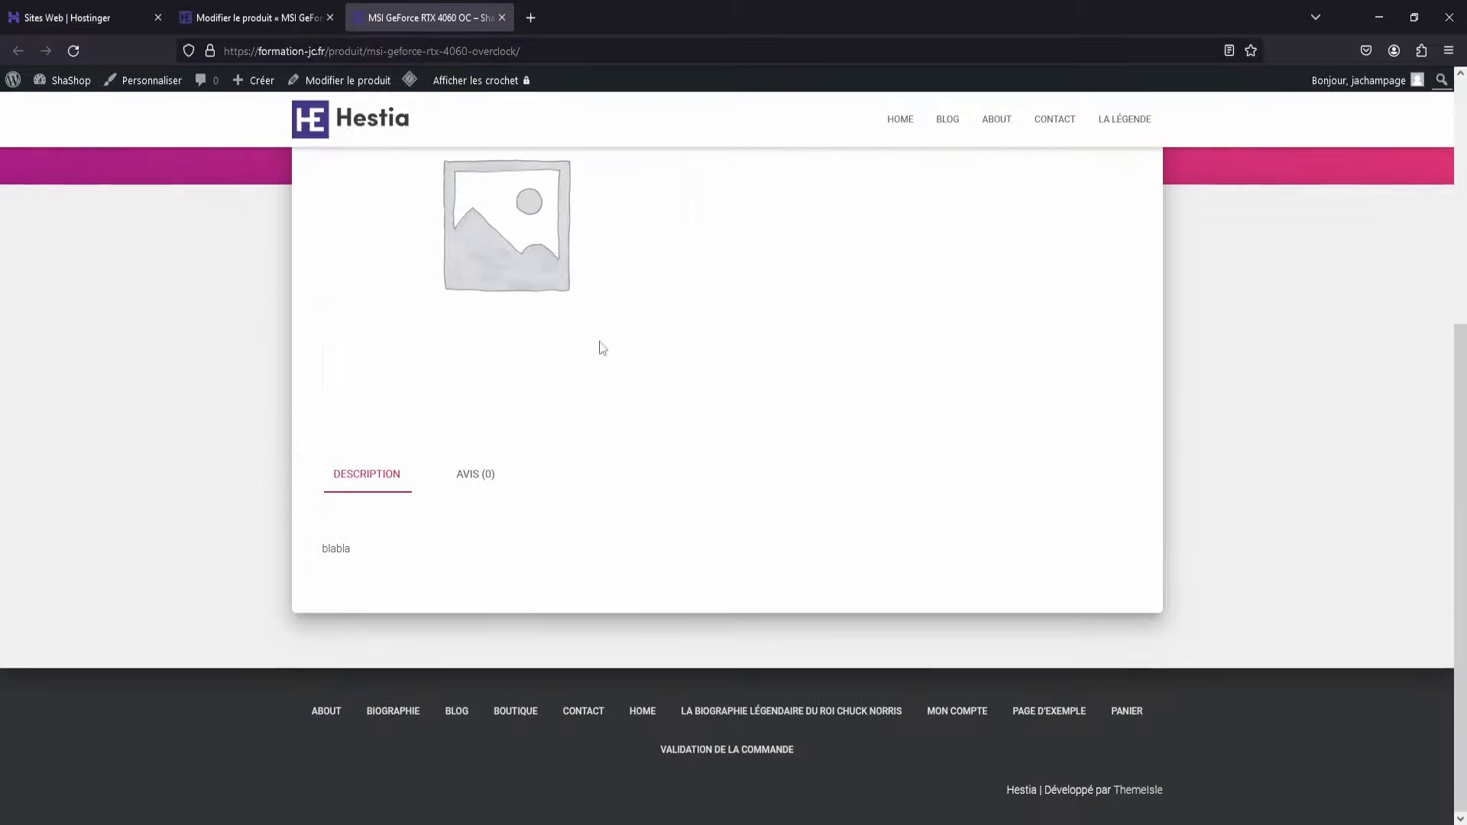
scroll(501, 392, up, 5)
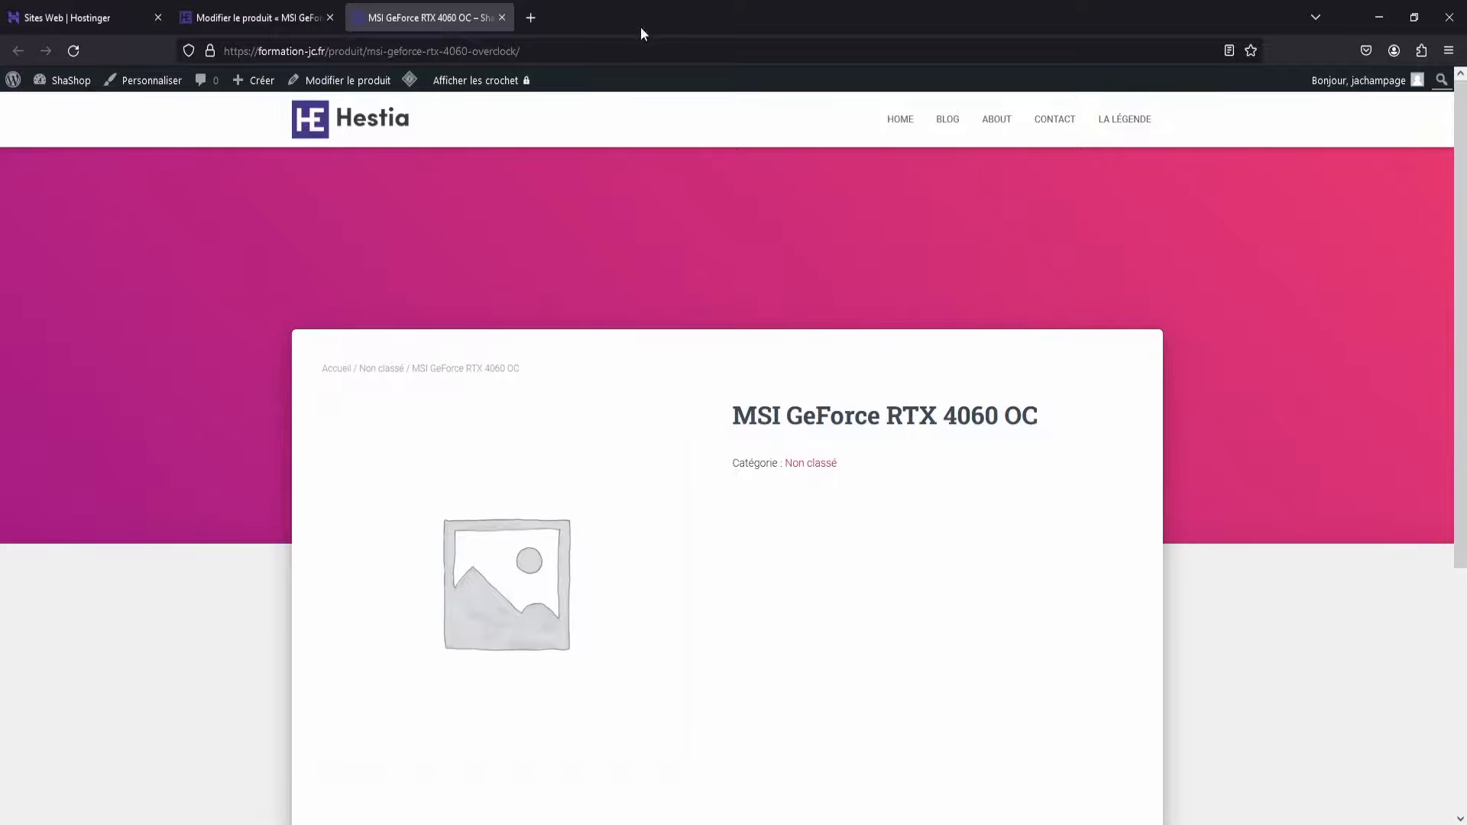
click(502, 17)
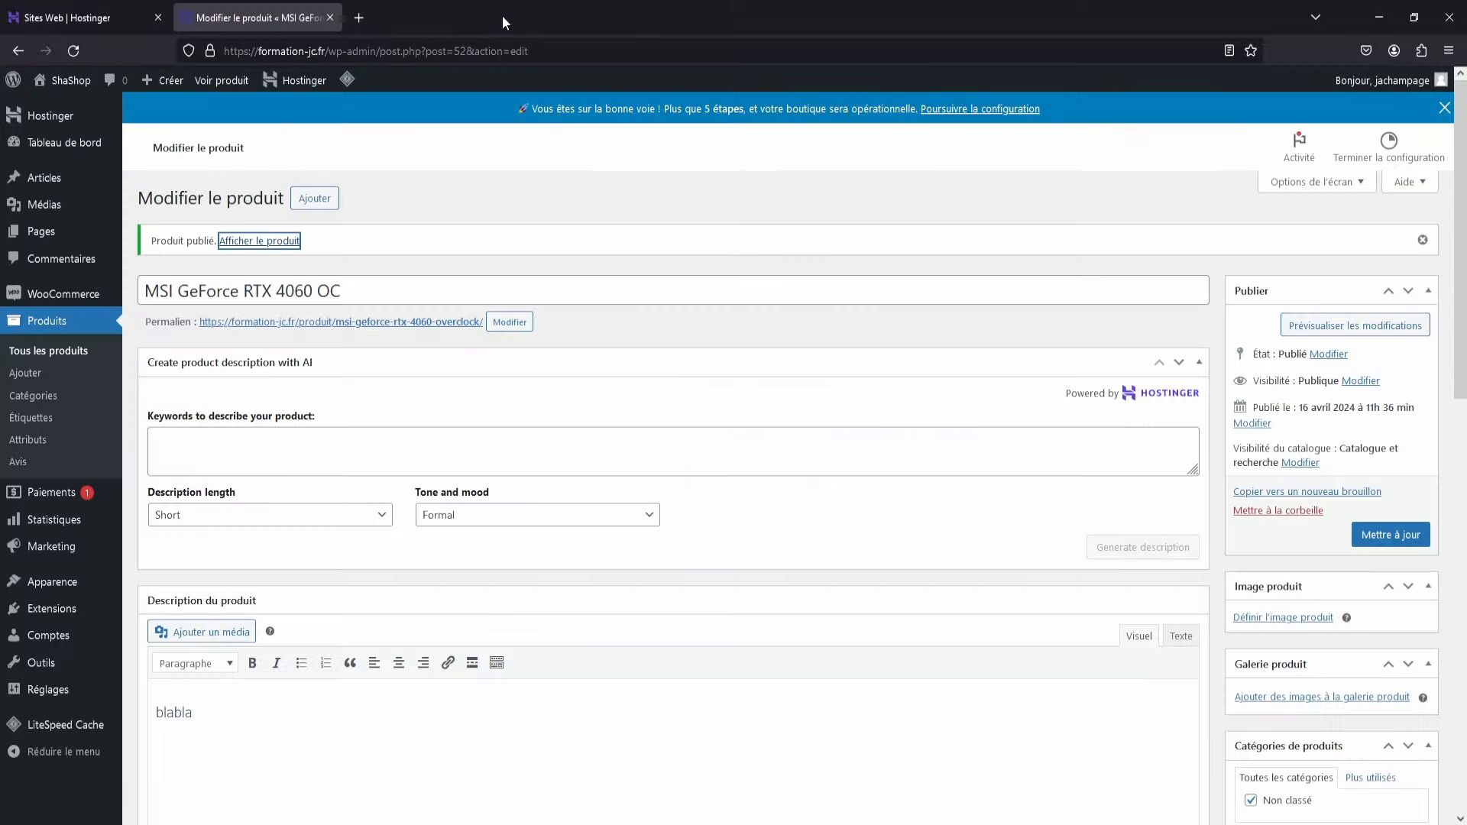
Step: Continue the store configuration from the setup notice on the product editing page
scroll(526, 222, down, 3)
scroll(191, 154, up, 3)
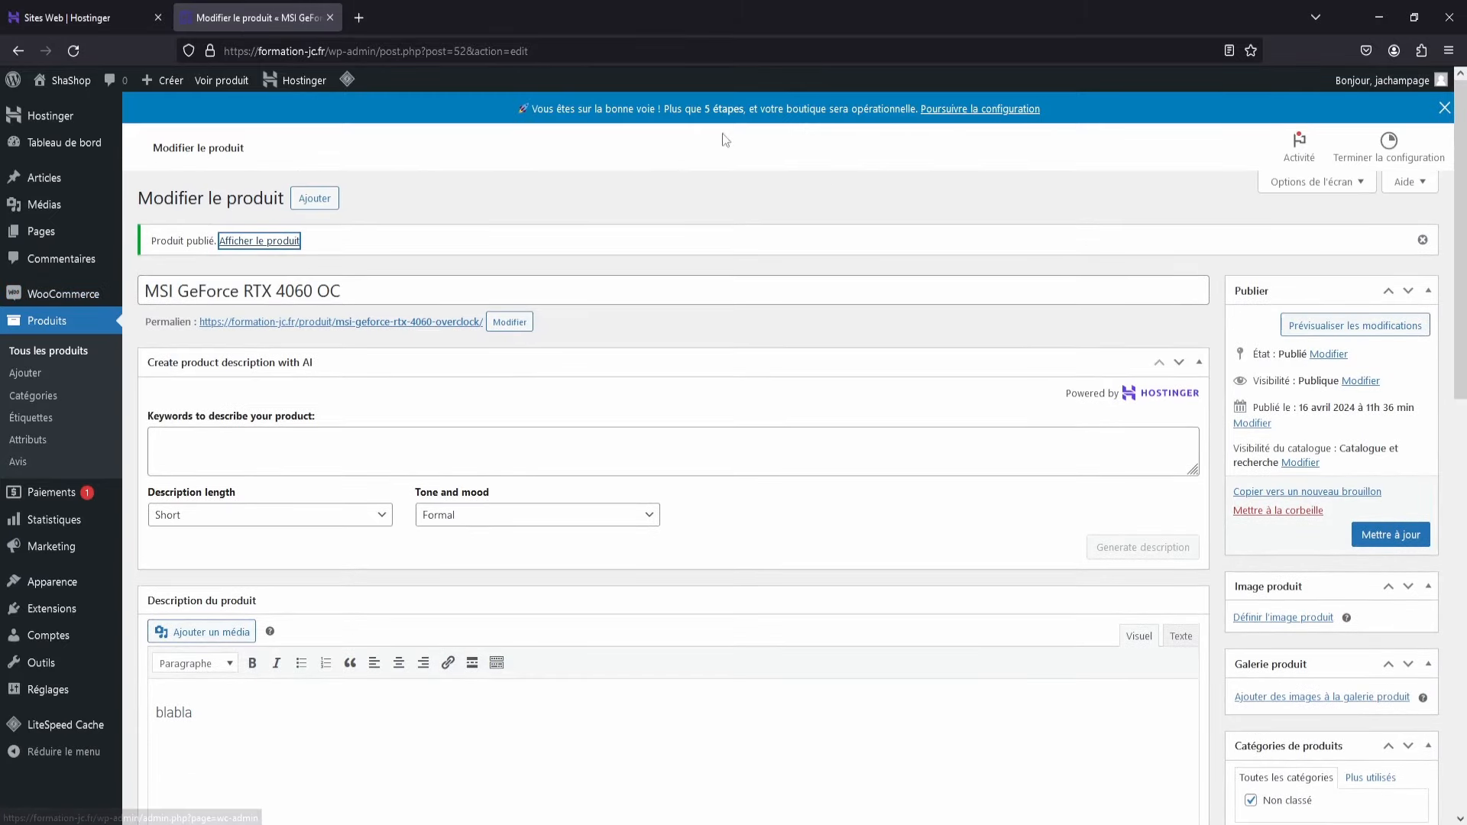
drag(507, 108, 975, 130)
click(1017, 149)
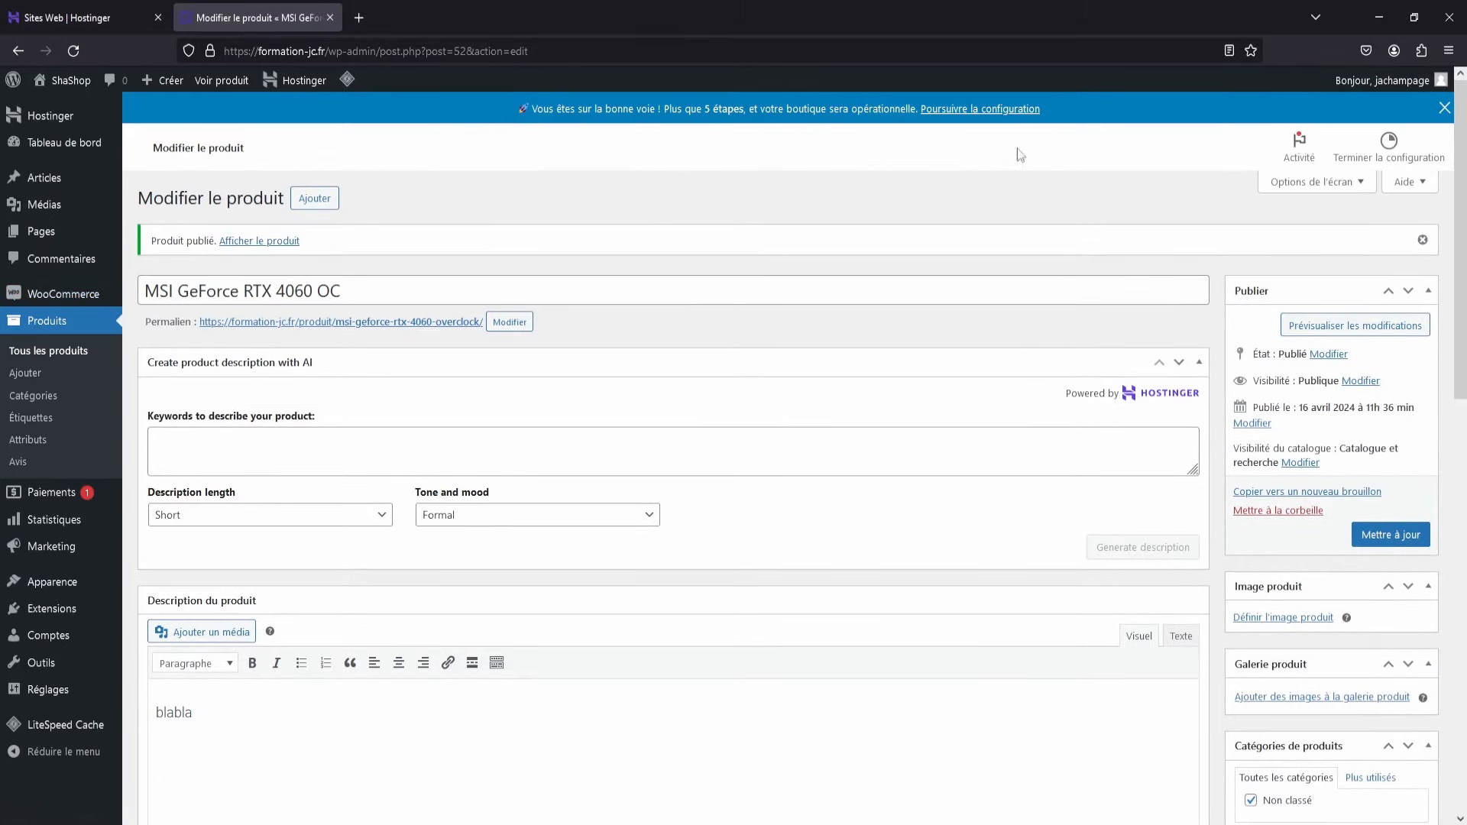
click(994, 111)
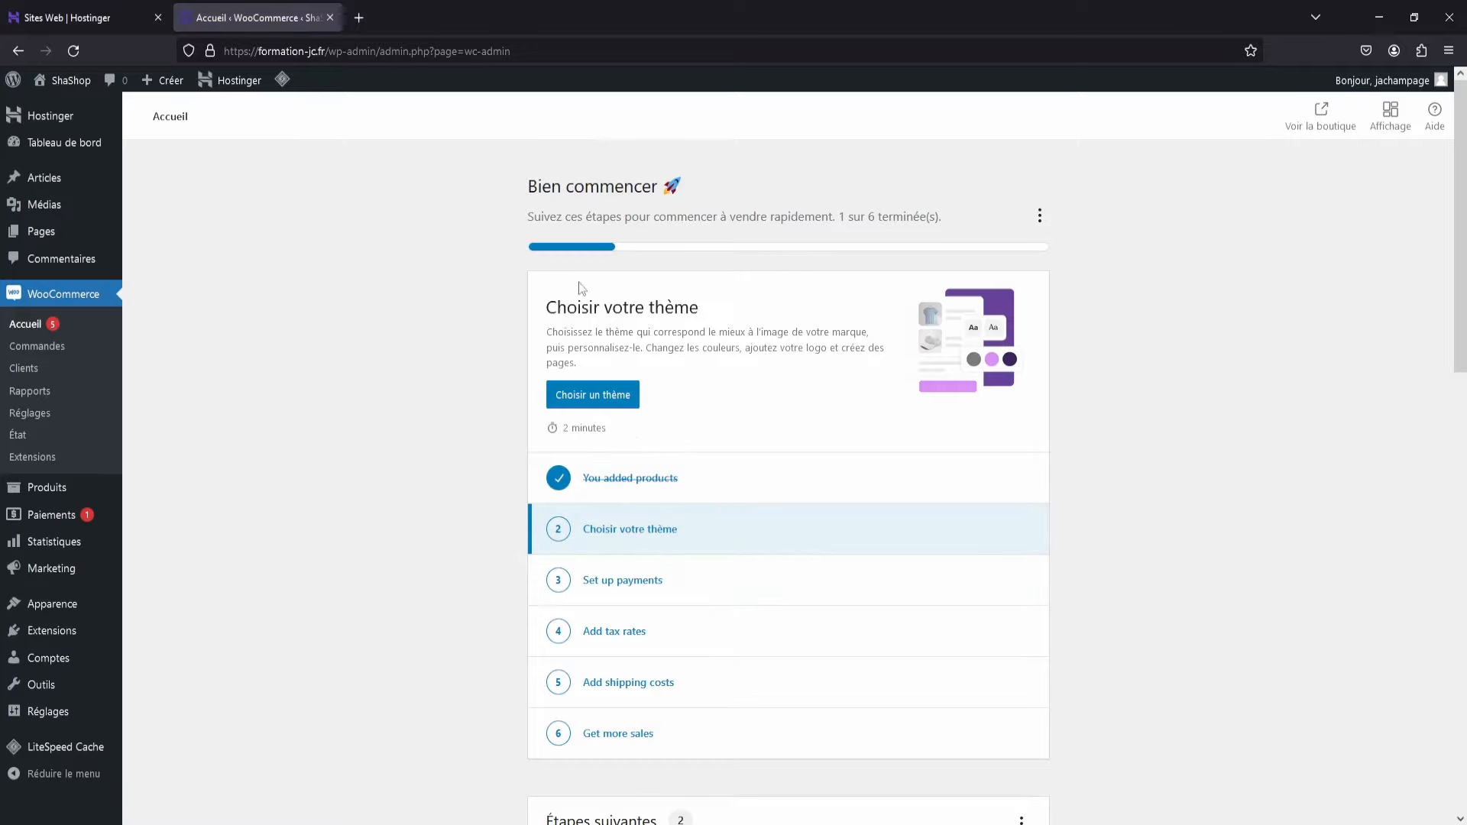
Step: Open the "Set up payments" task and examine the available payment providers and offline payment methods
click(713, 573)
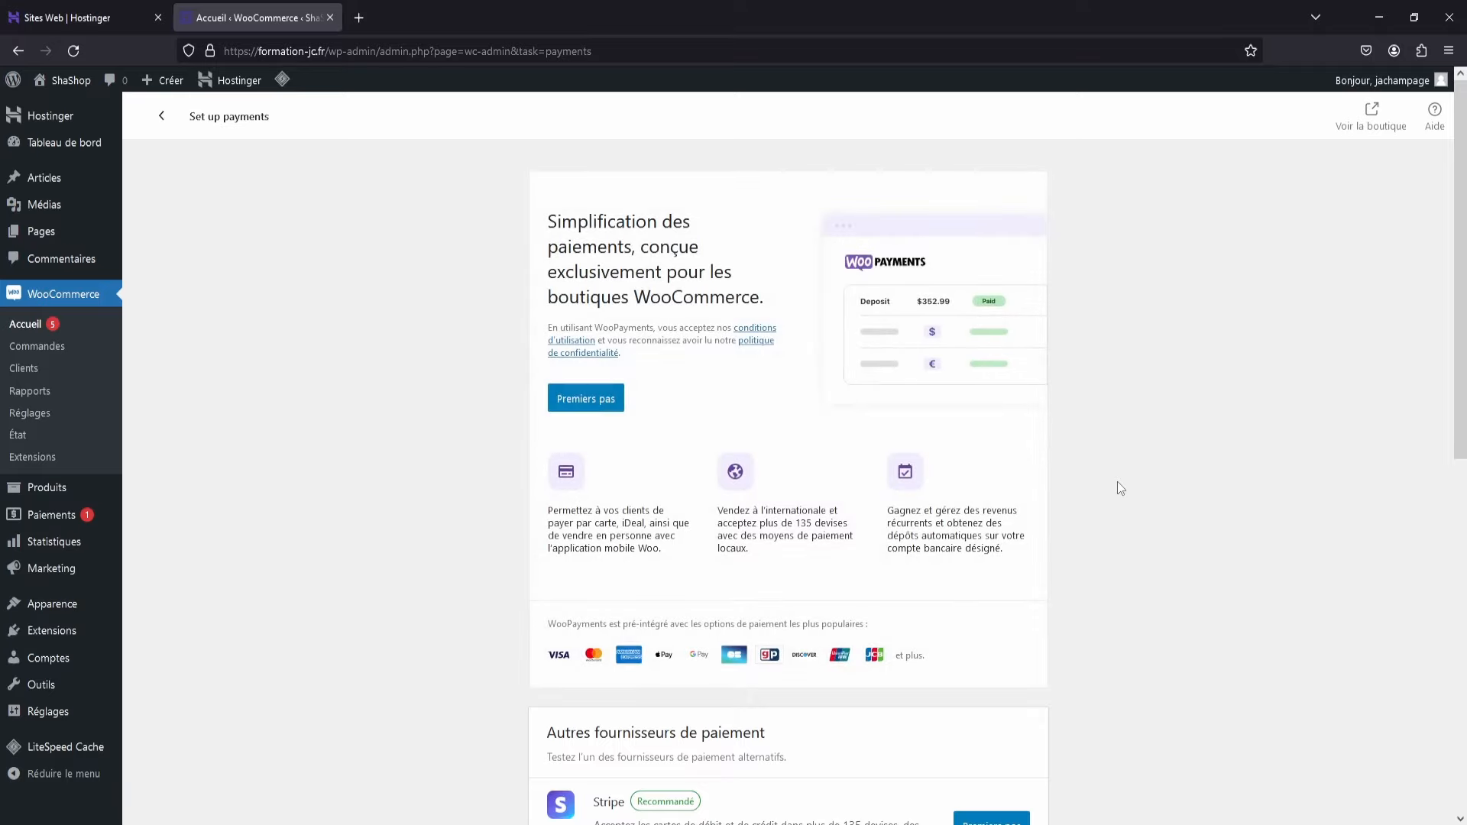
scroll(862, 347, down, 4)
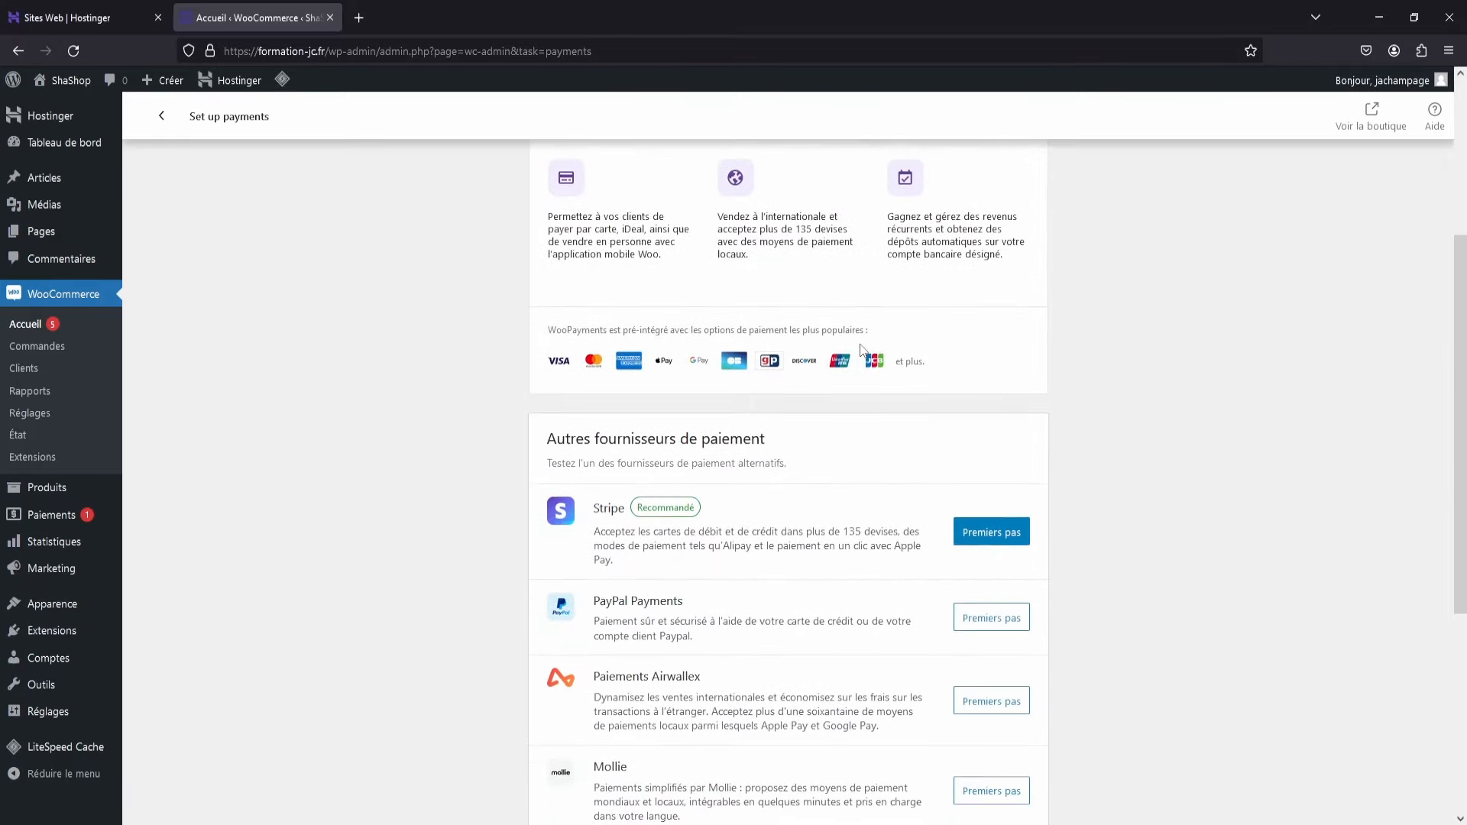
scroll(739, 487, down, 4)
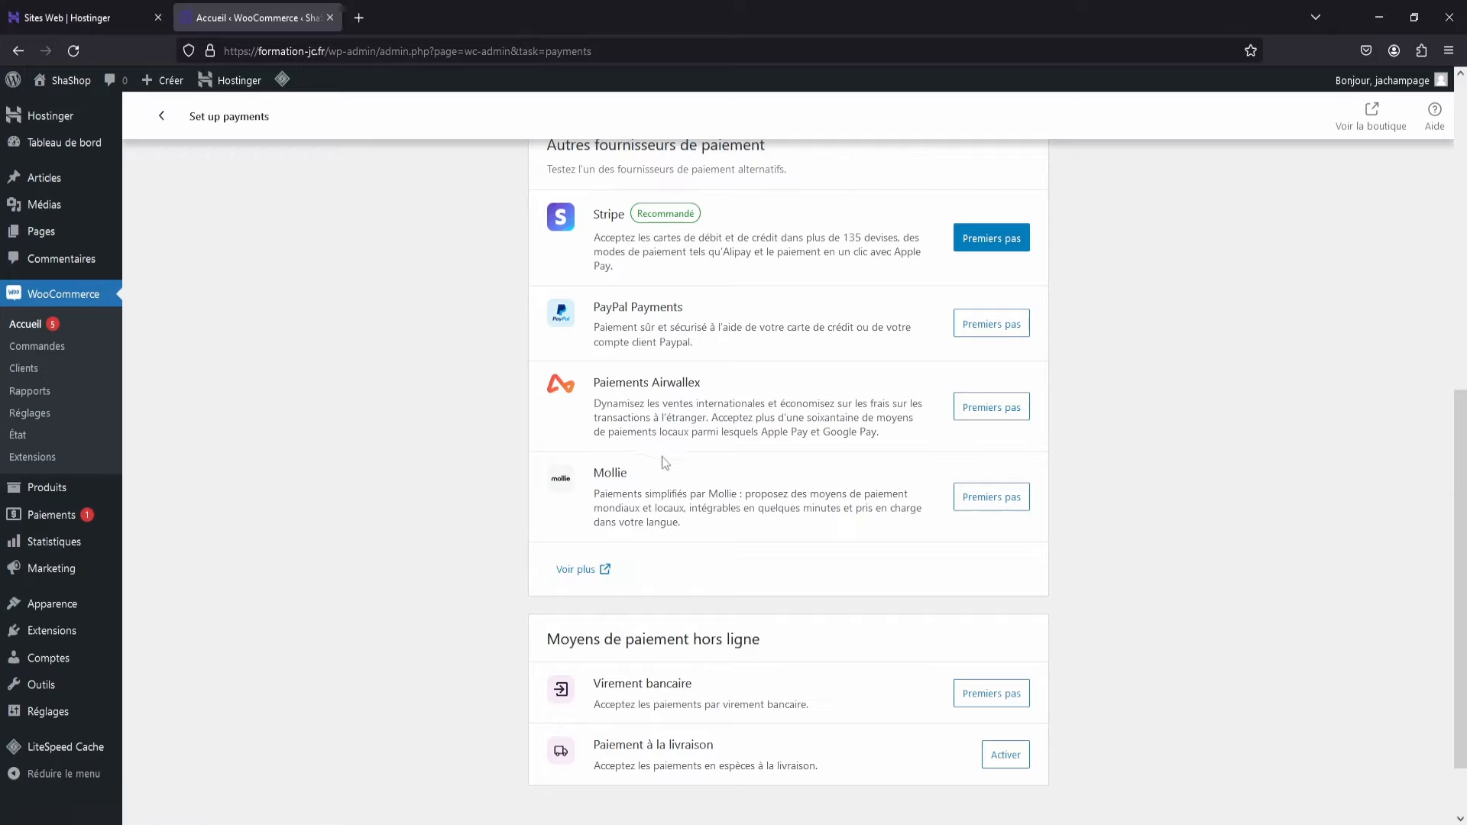
Step: Install WooPayments from the payment setup page, try to connect its account, and return to the setup task list
scroll(666, 462, down, 2)
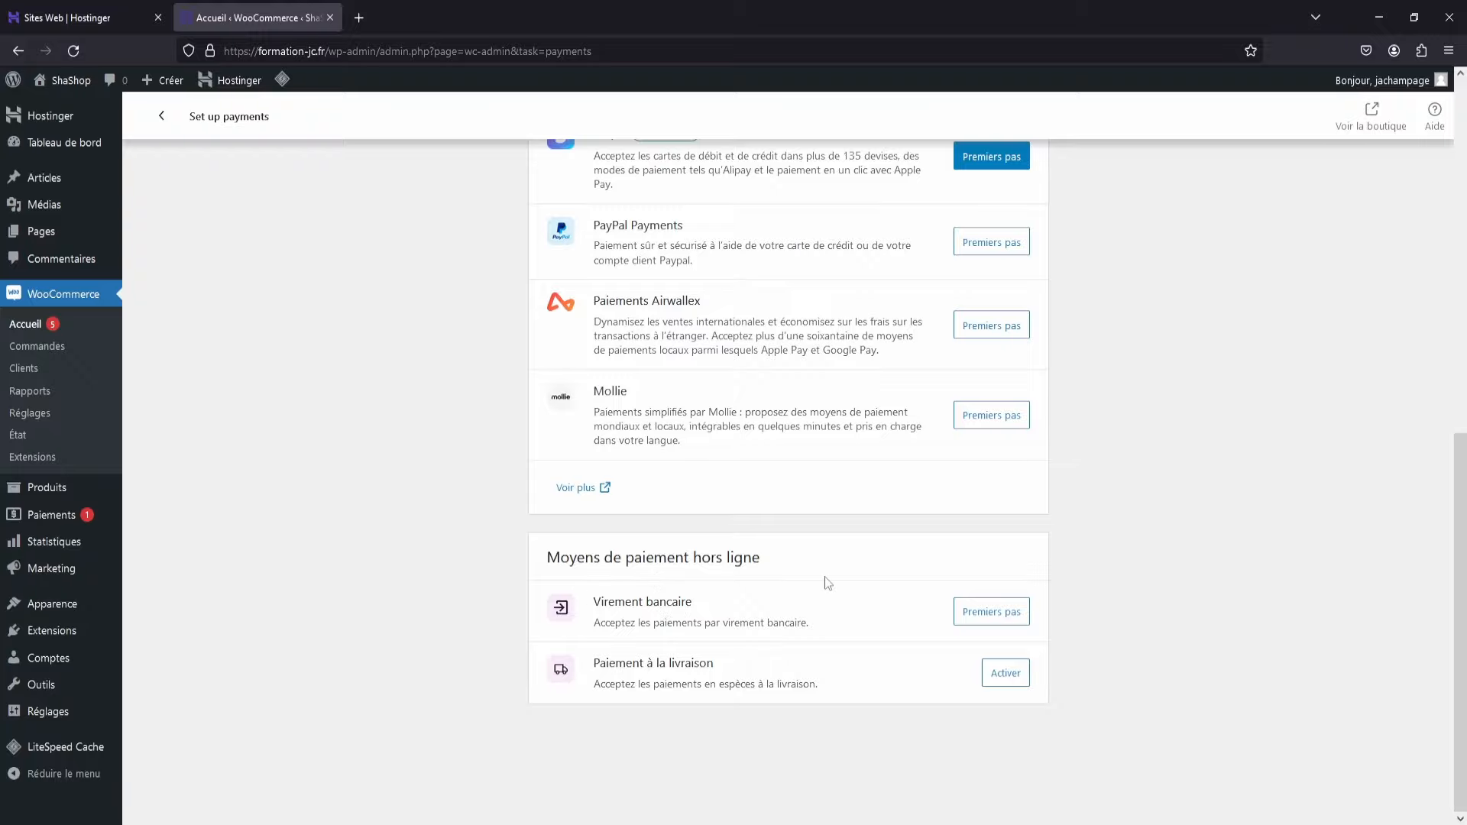
scroll(710, 679, up, 10)
scroll(710, 678, down, 10)
scroll(795, 600, up, 10)
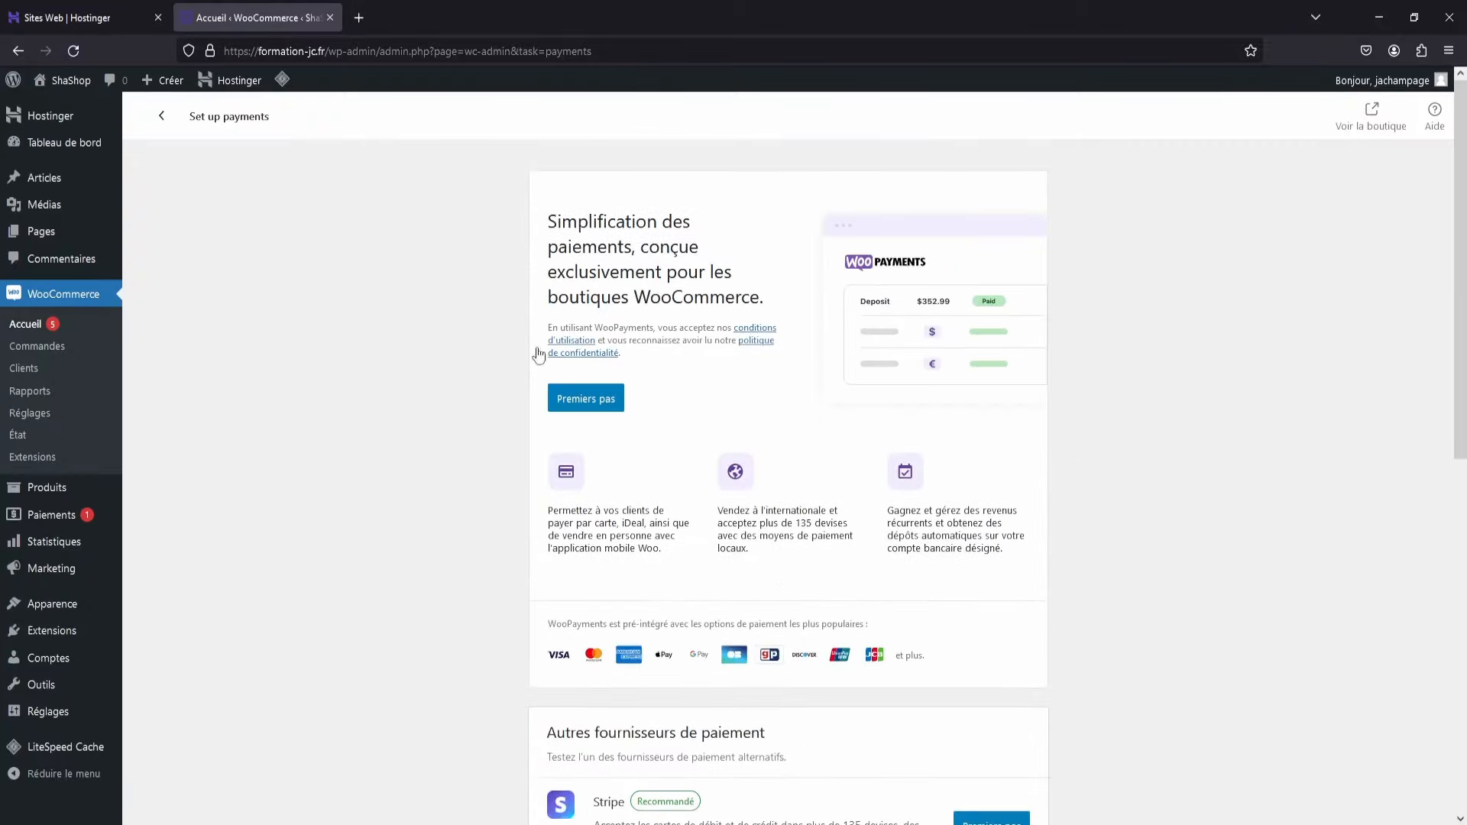
click(620, 391)
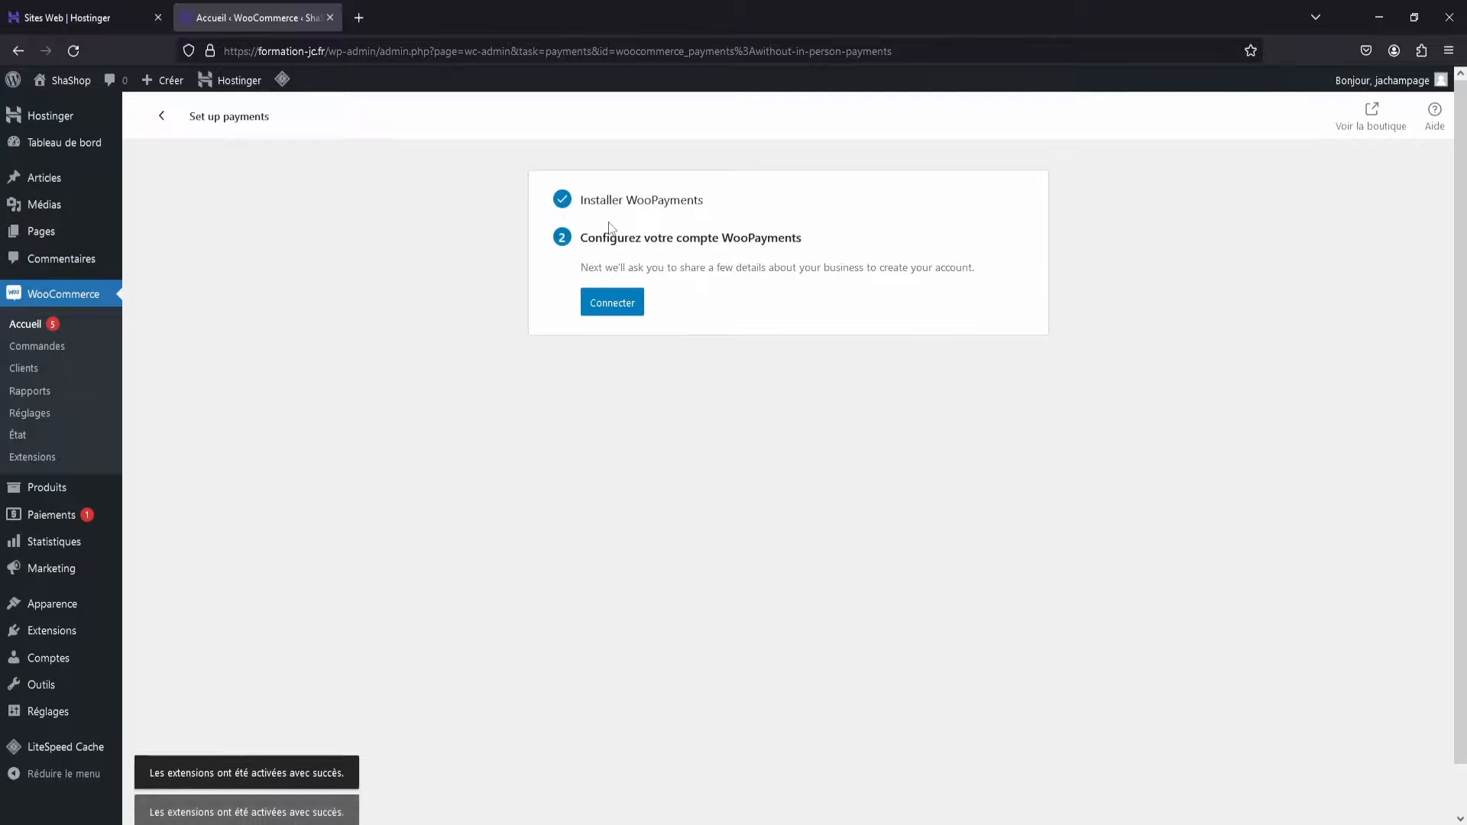
click(609, 310)
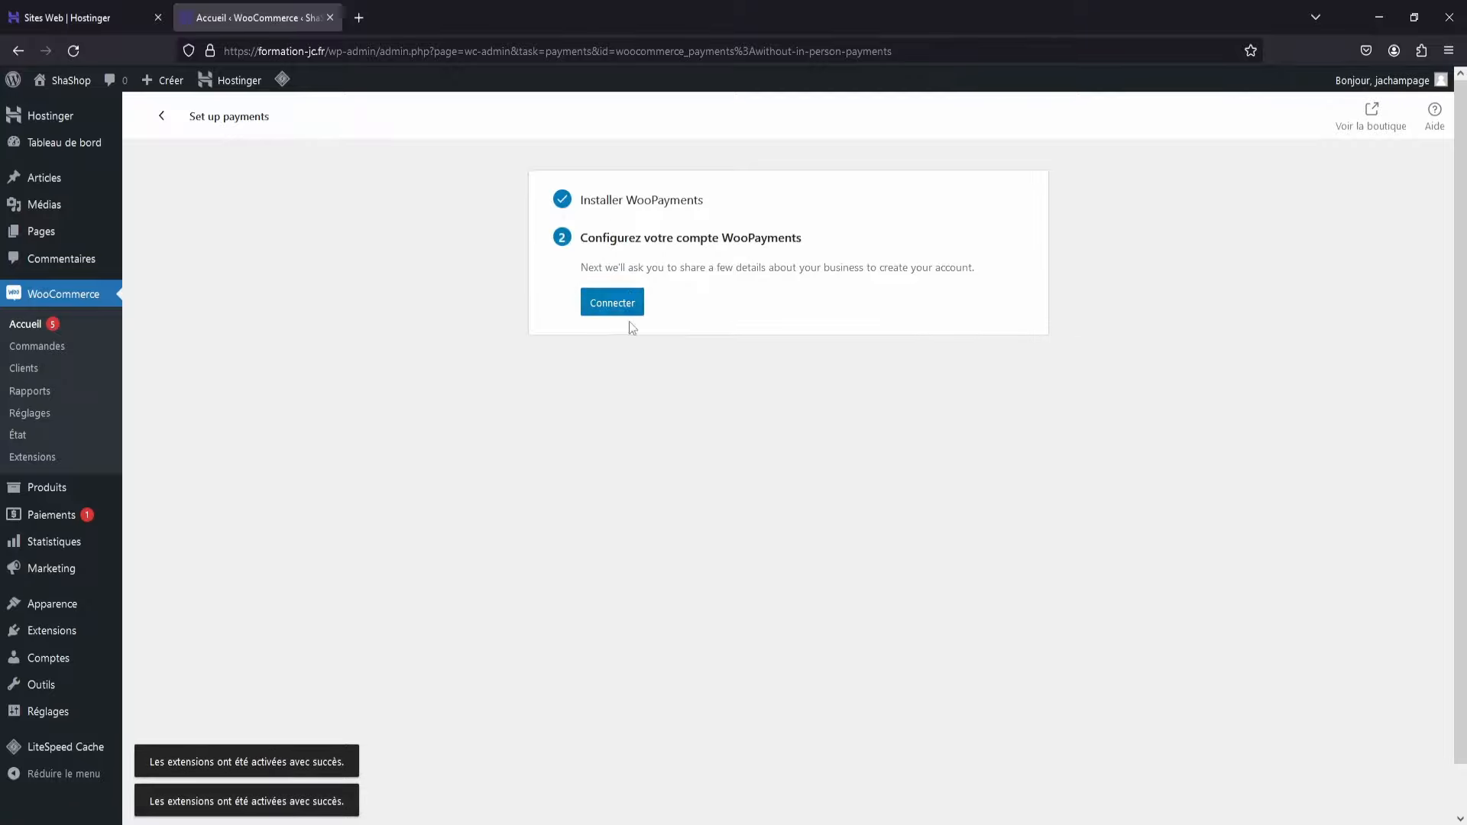
click(162, 115)
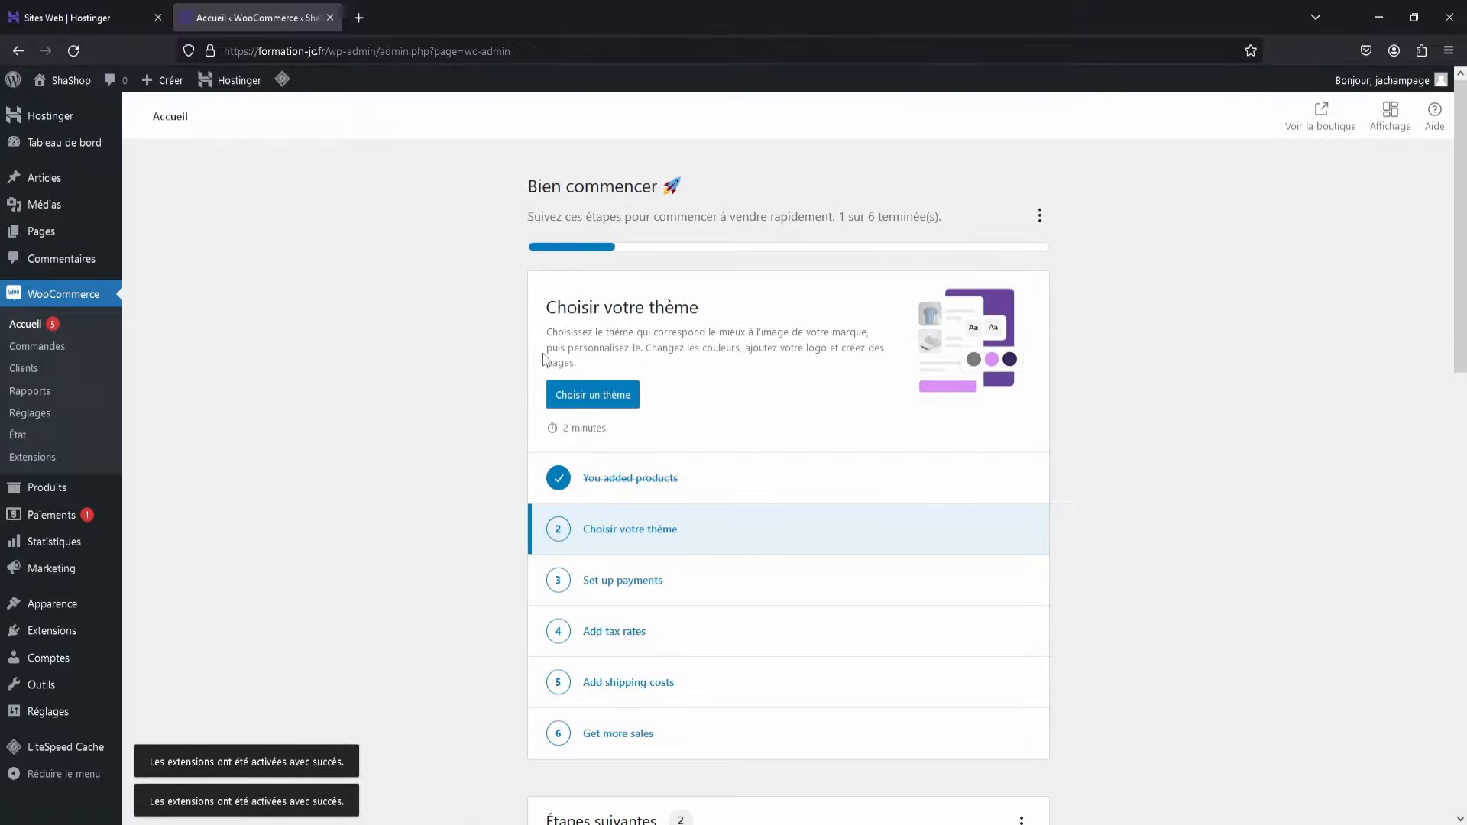
Step: Reopen the "Set up payments" task, dismiss the help notice, and review the alternative providers and offline payment methods before leaving it
scroll(546, 354, down, 6)
scroll(494, 296, up, 6)
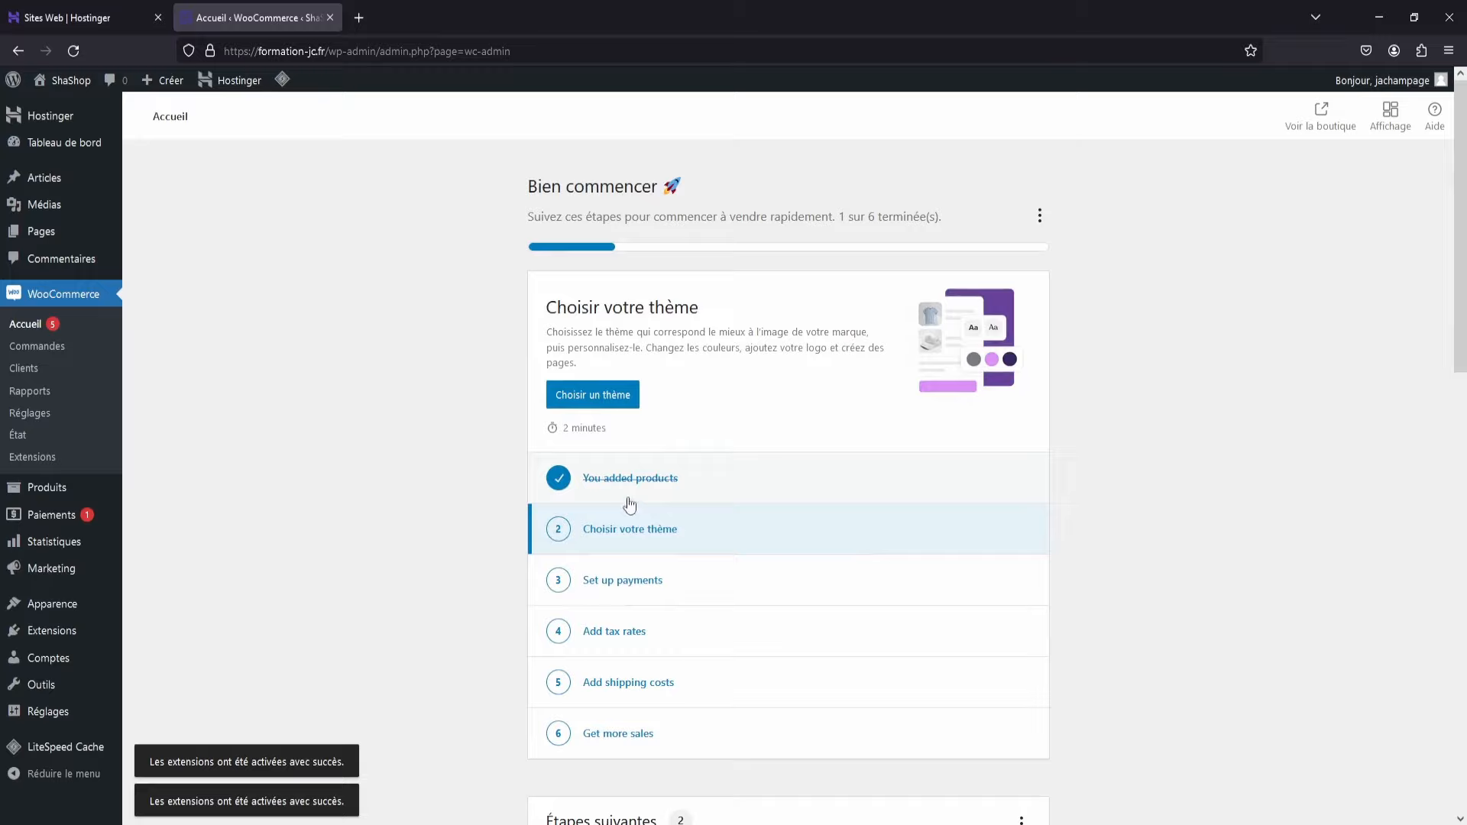
click(631, 578)
scroll(457, 440, down, 7)
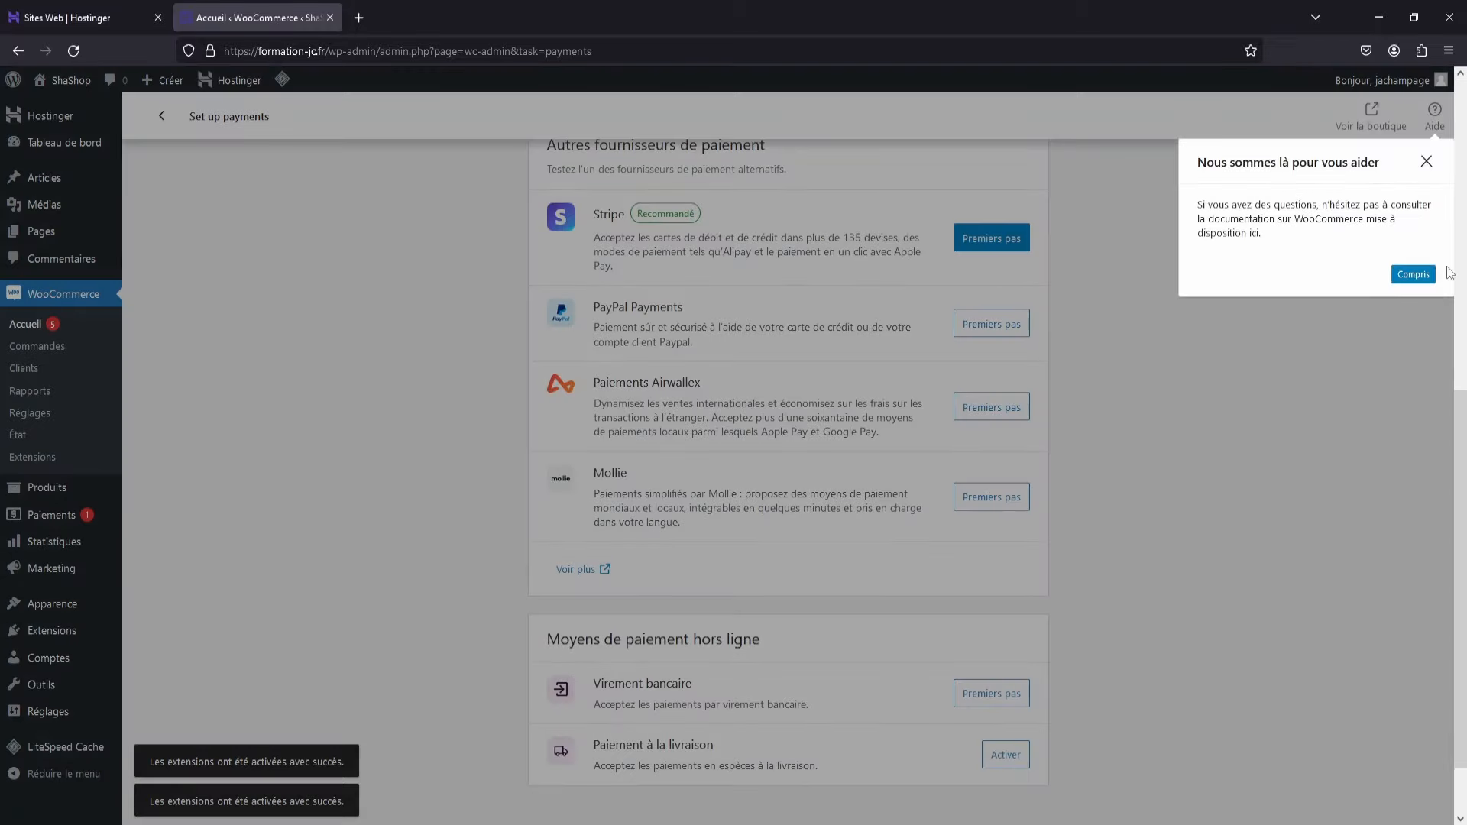
click(1426, 161)
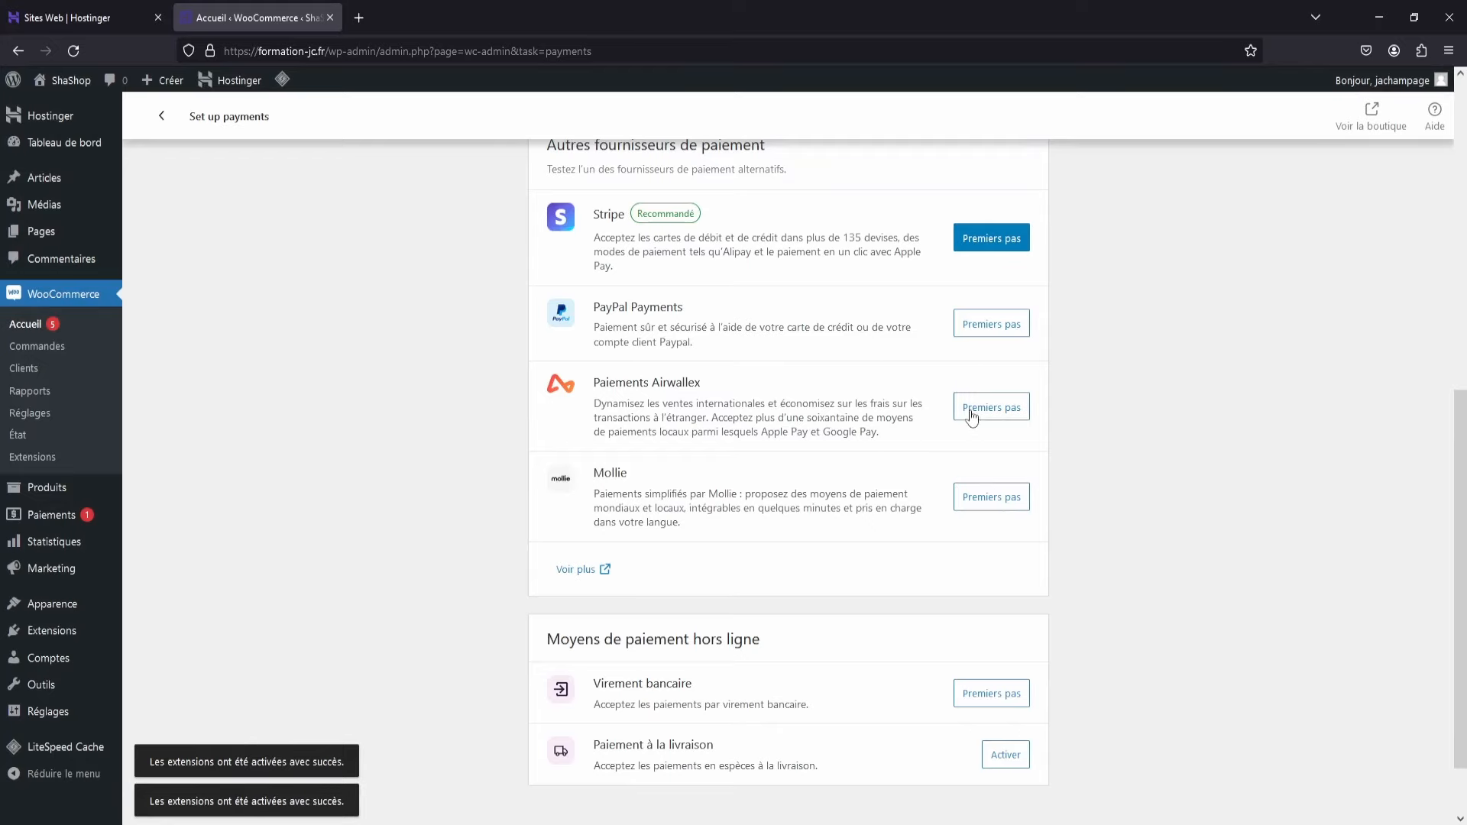
scroll(832, 581, down, 2)
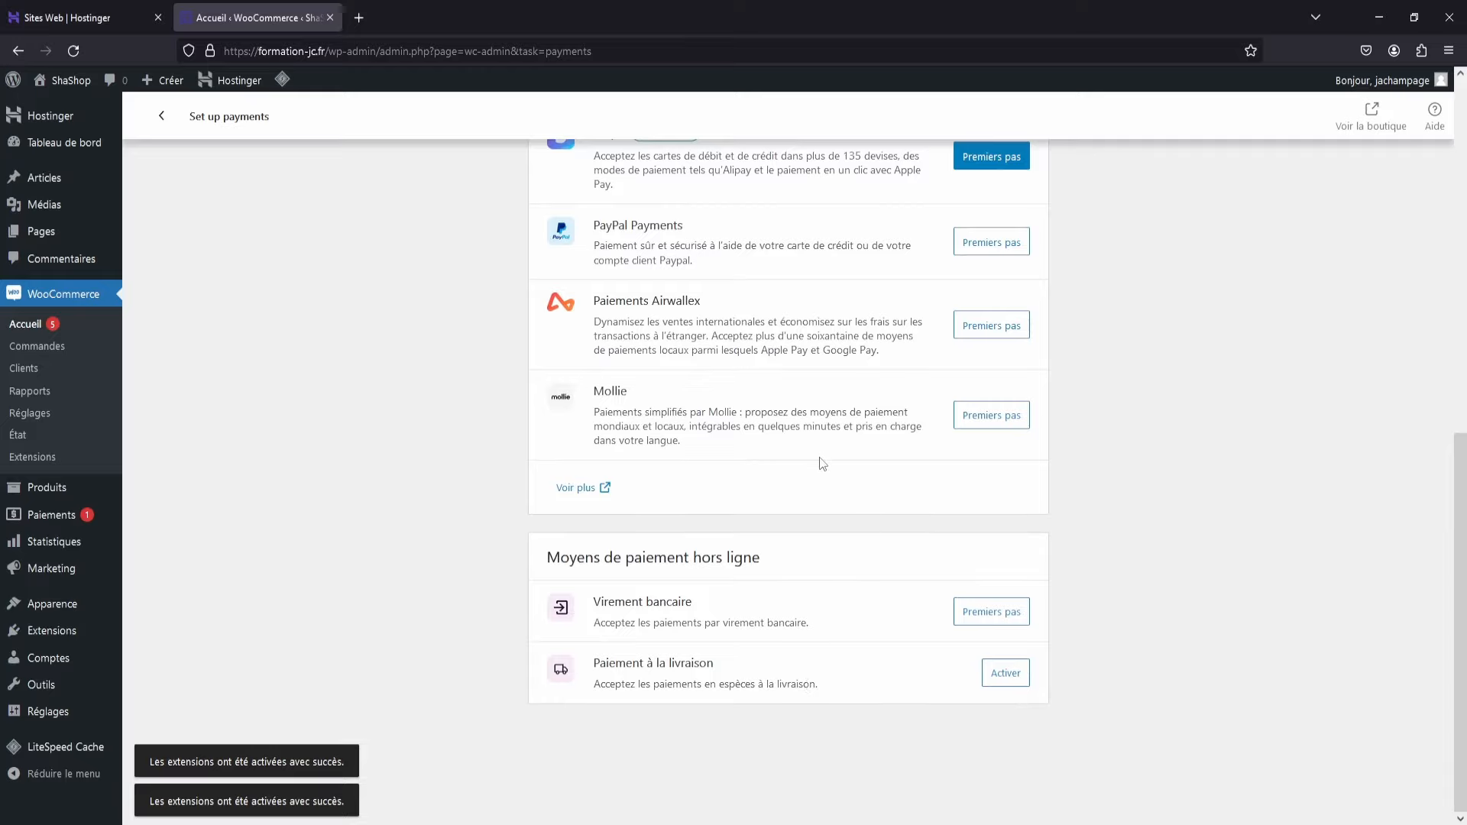
scroll(937, 435, up, 8)
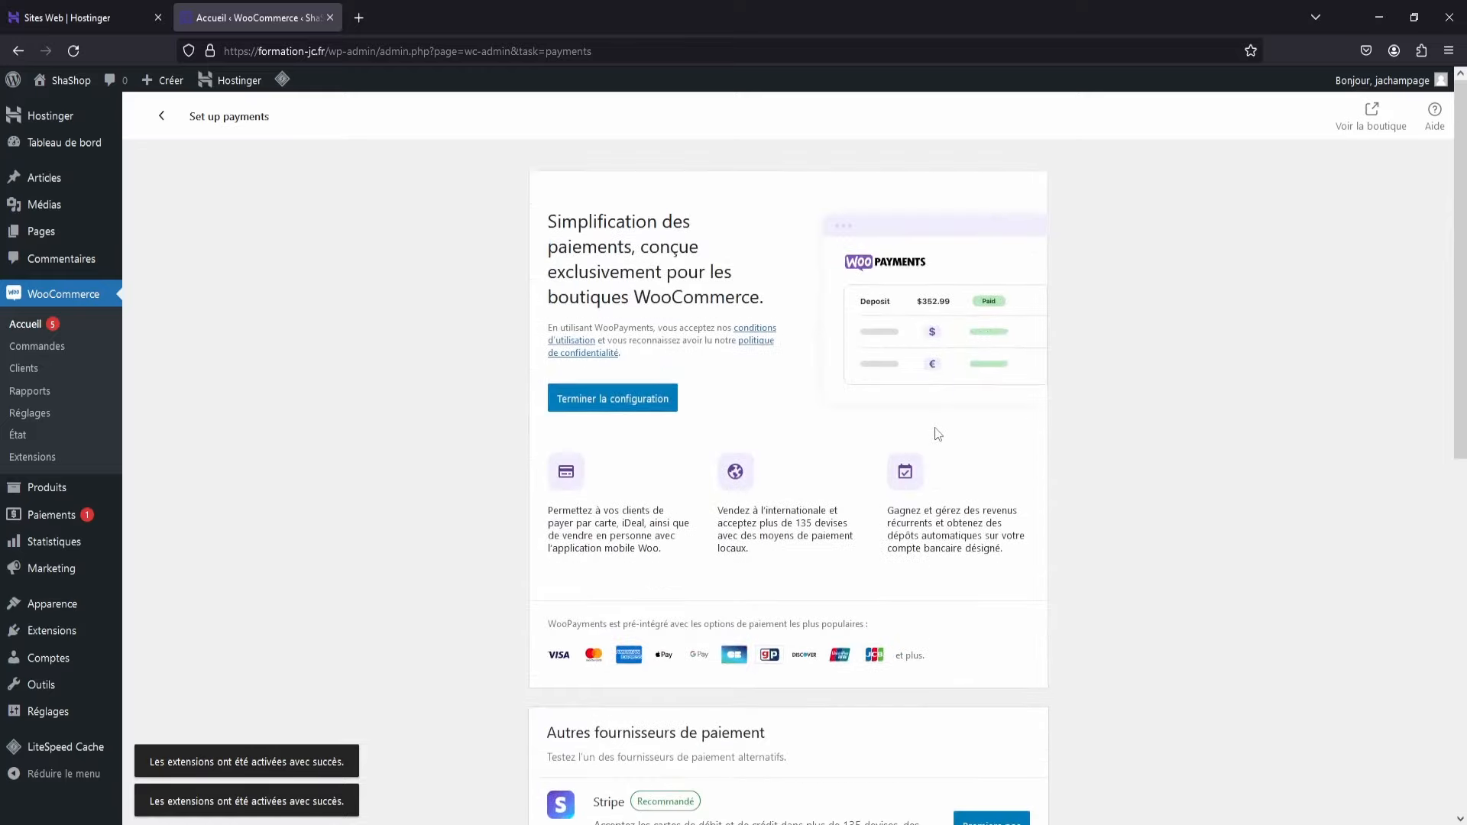
click(162, 117)
Step: Open the "Add tax rates" task to examine the tax partner and manual tax options, and return to the task list
scroll(547, 502, down, 4)
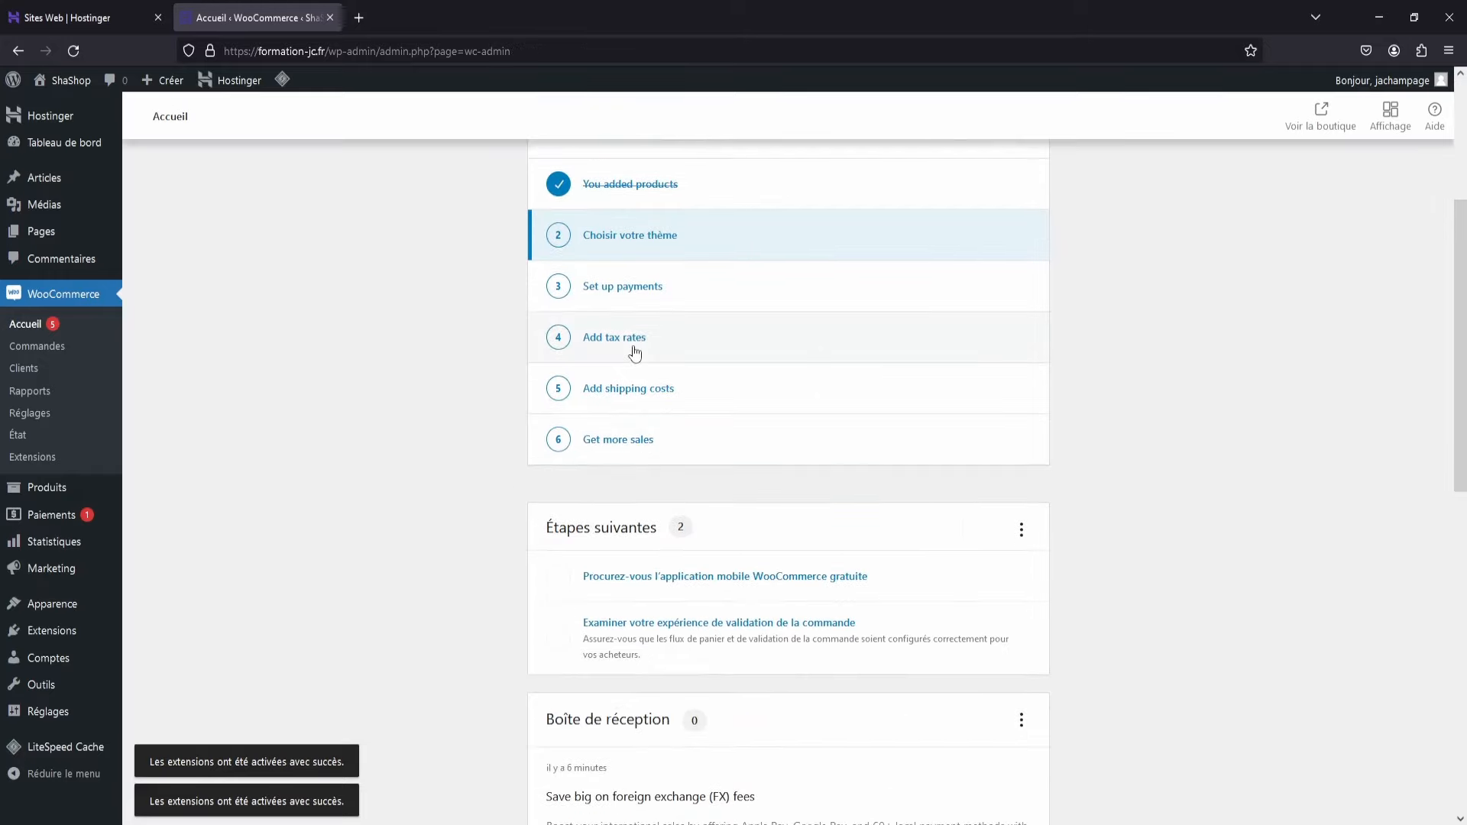
click(629, 344)
scroll(502, 420, up, 1)
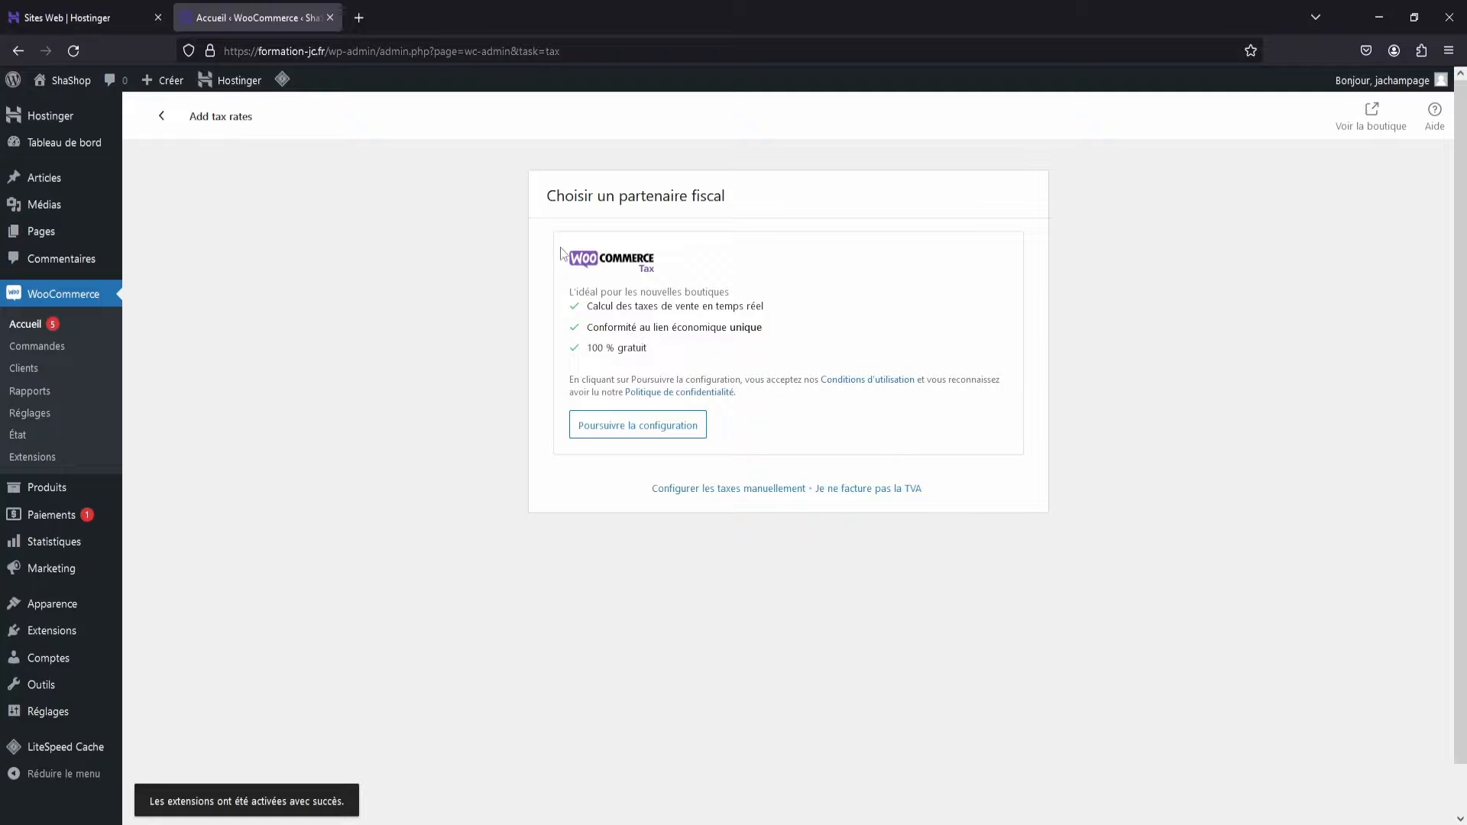
click(161, 116)
Step: Open the "Add shipping costs" task to view the store location form and shipping stages, and return to the task list
scroll(496, 473, down, 3)
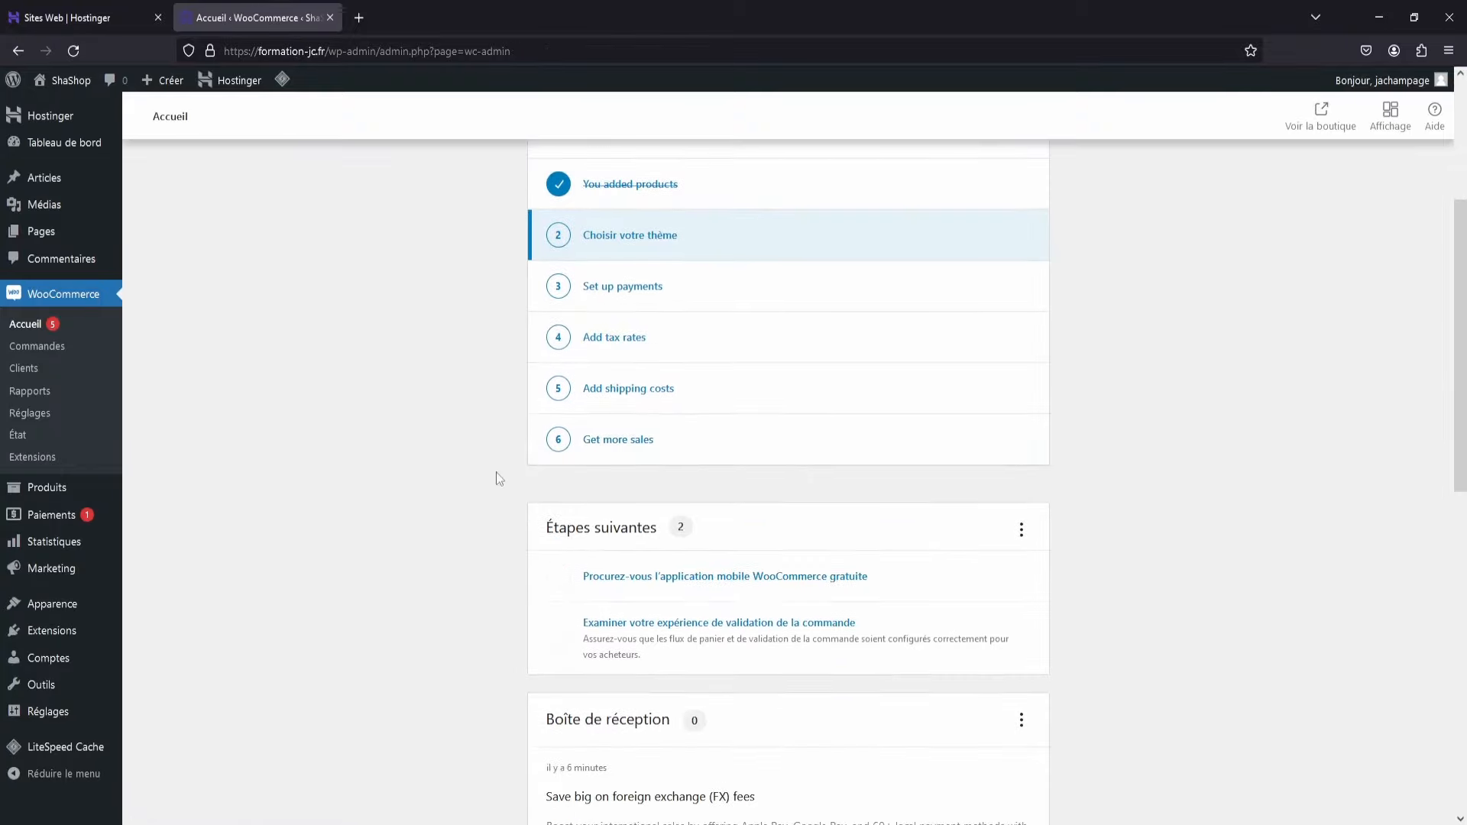
click(621, 401)
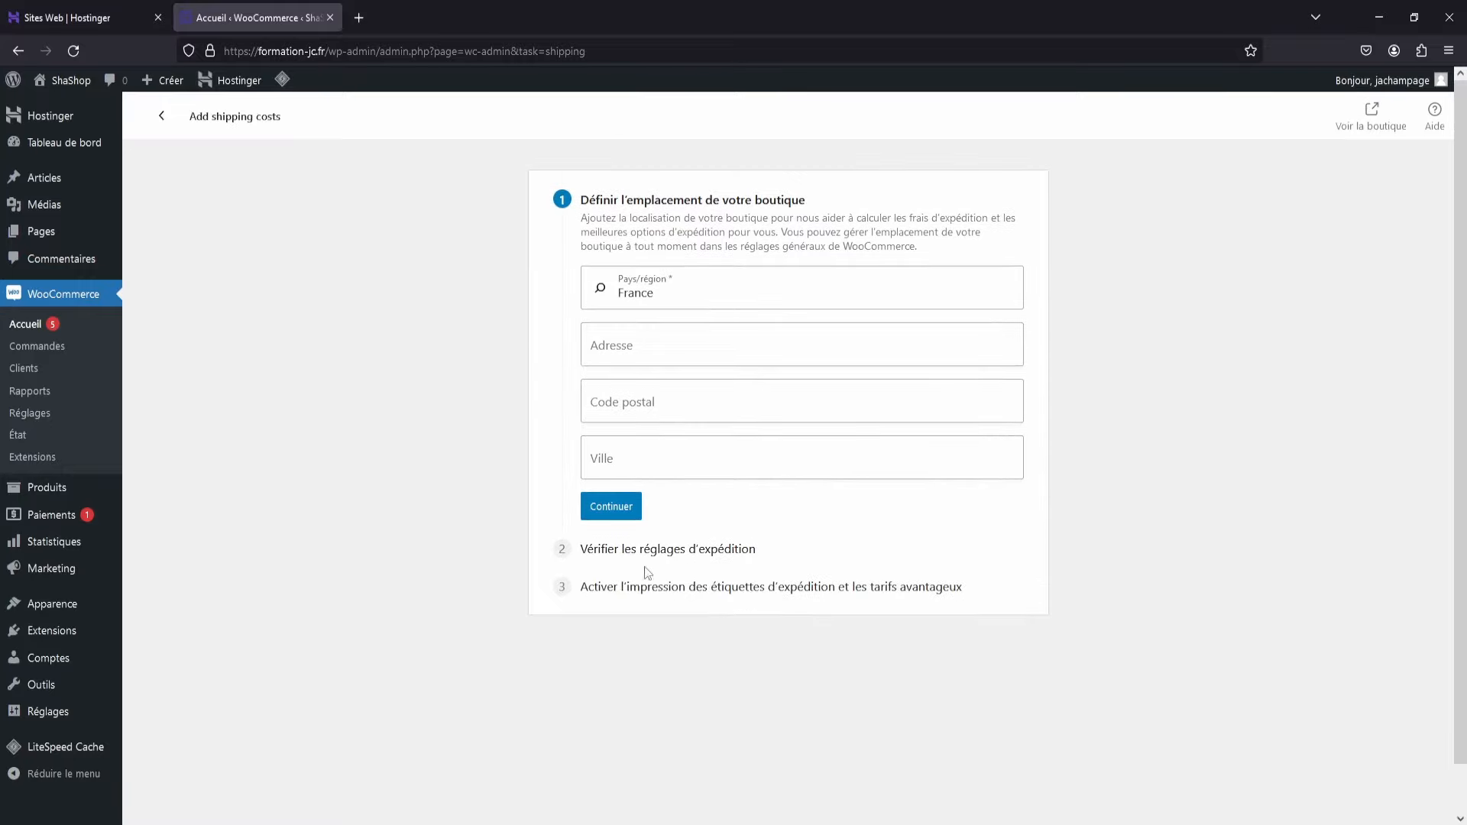
click(161, 116)
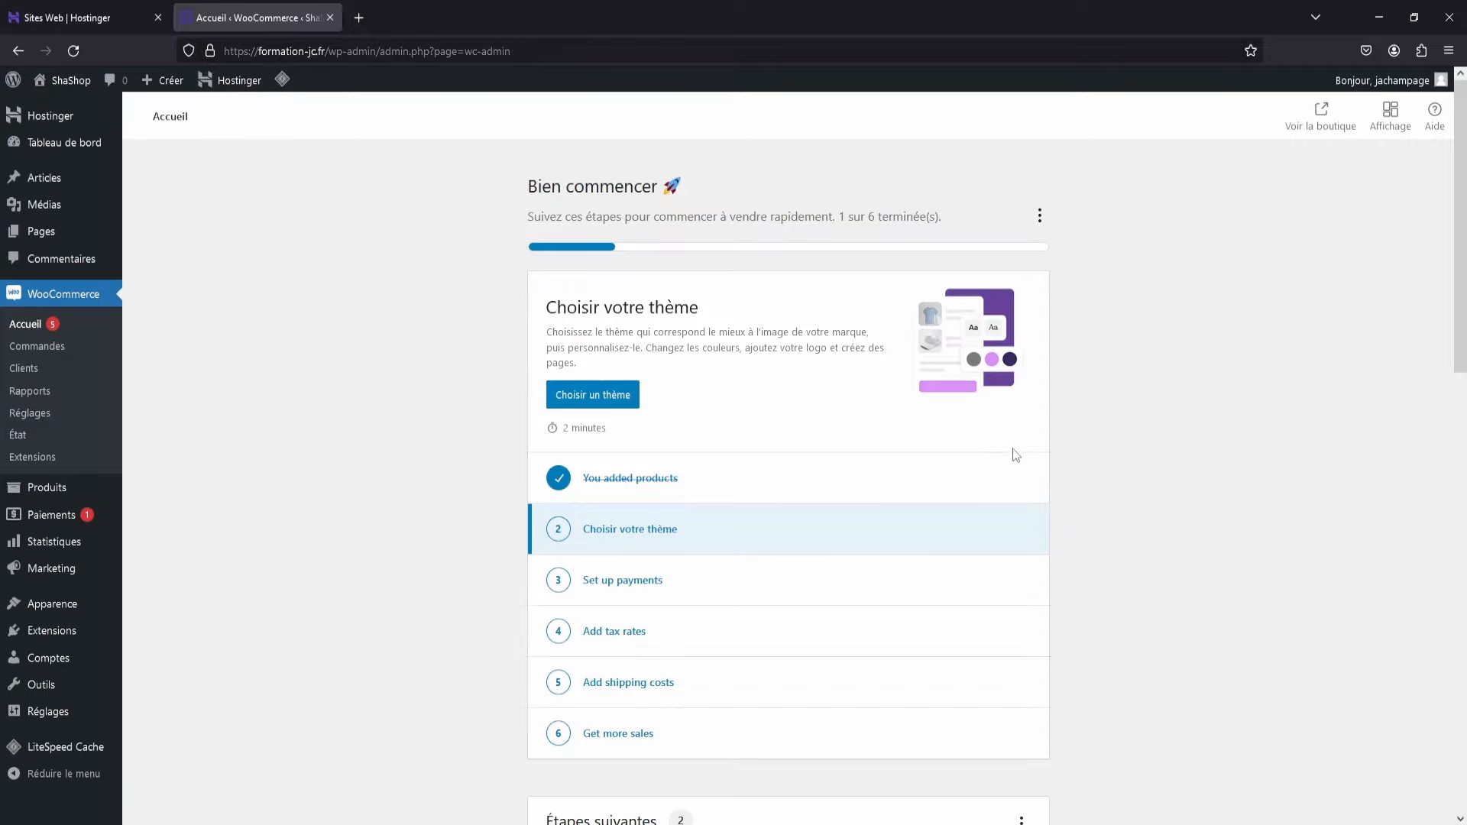
Step: Open the "Get more sales" task and examine the recommended marketing extensions
scroll(993, 462, down, 3)
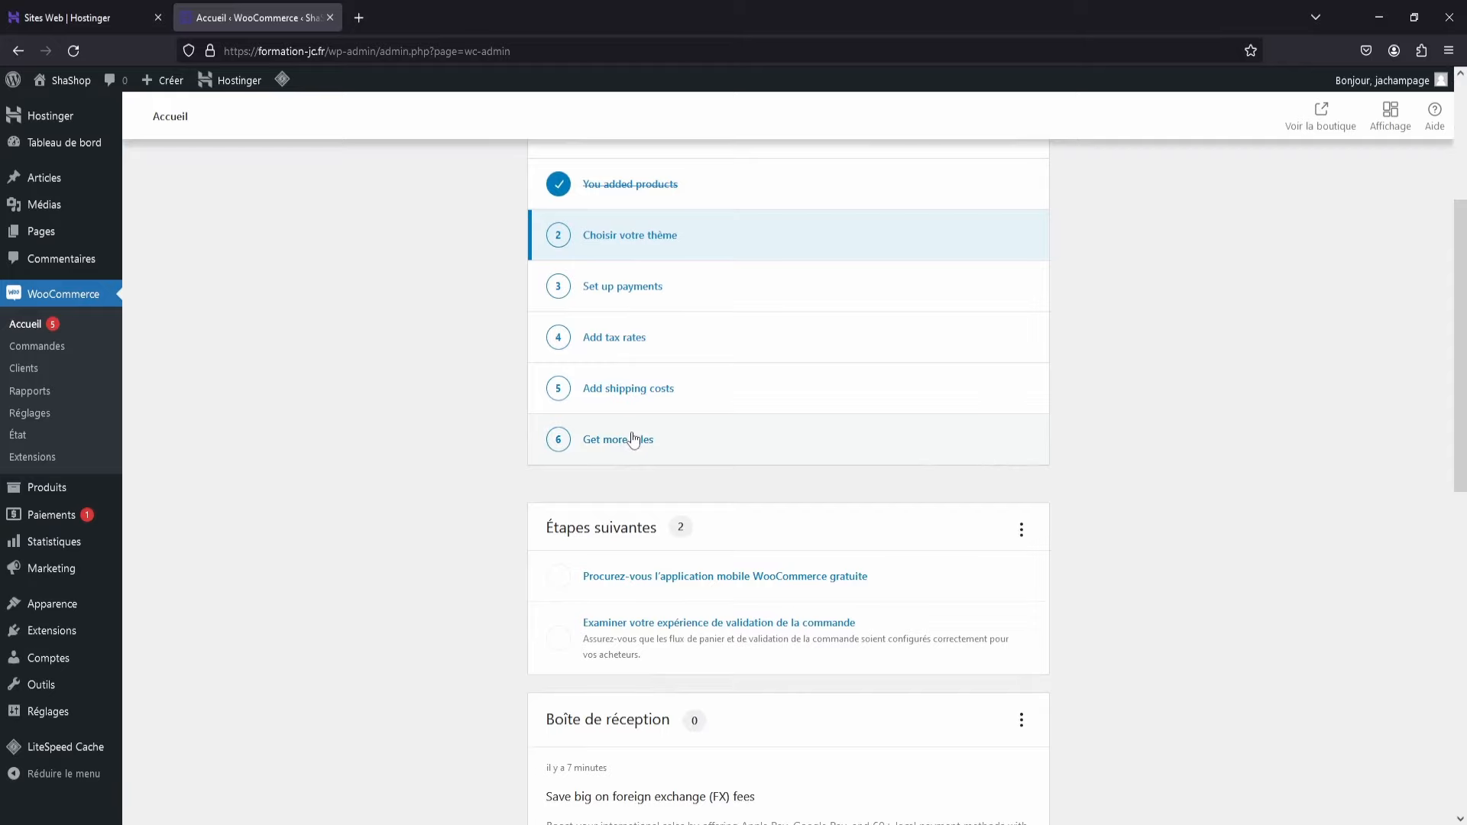
click(632, 436)
scroll(787, 381, up, 1)
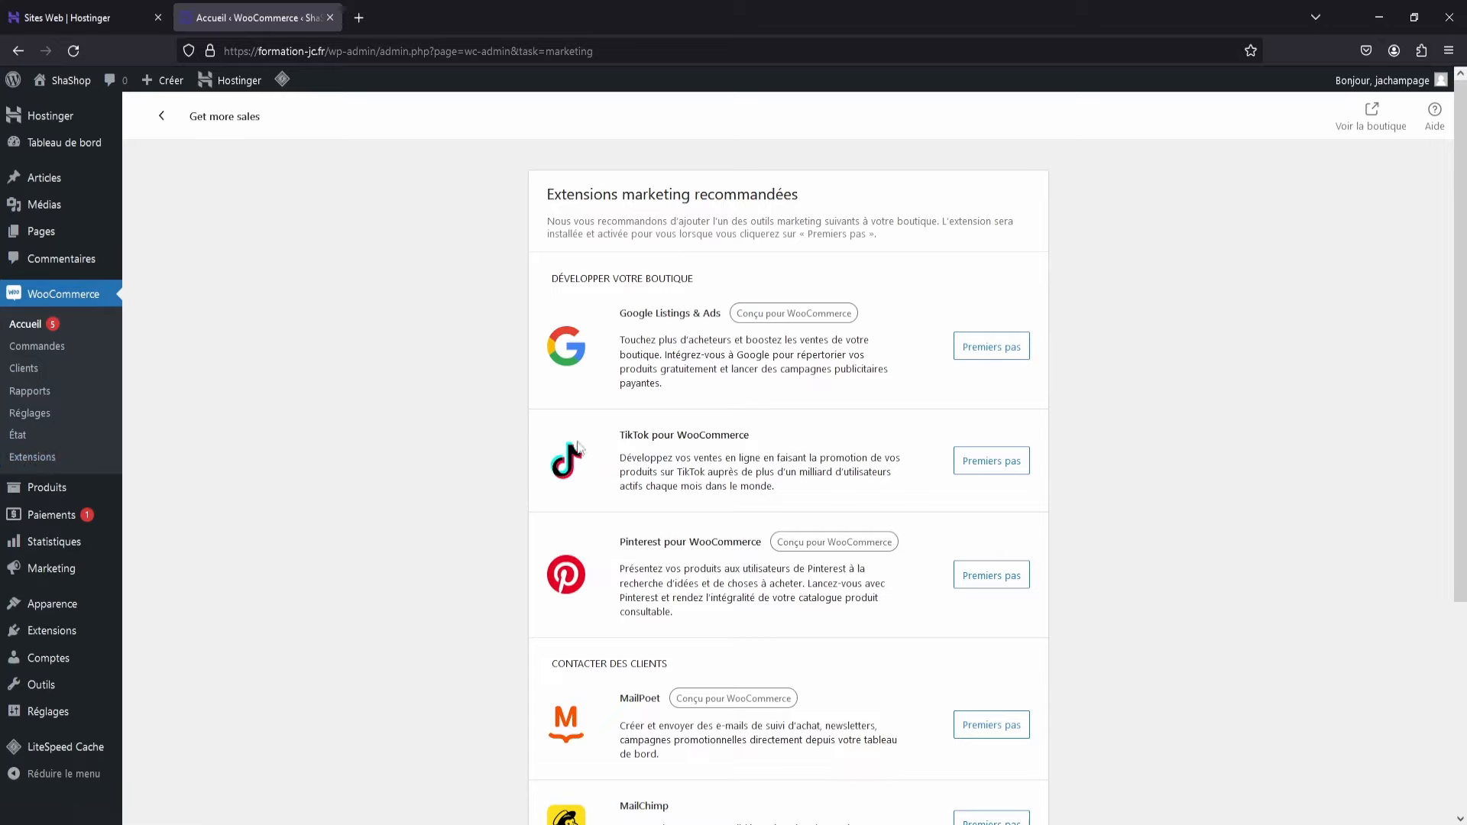
scroll(810, 437, down, 3)
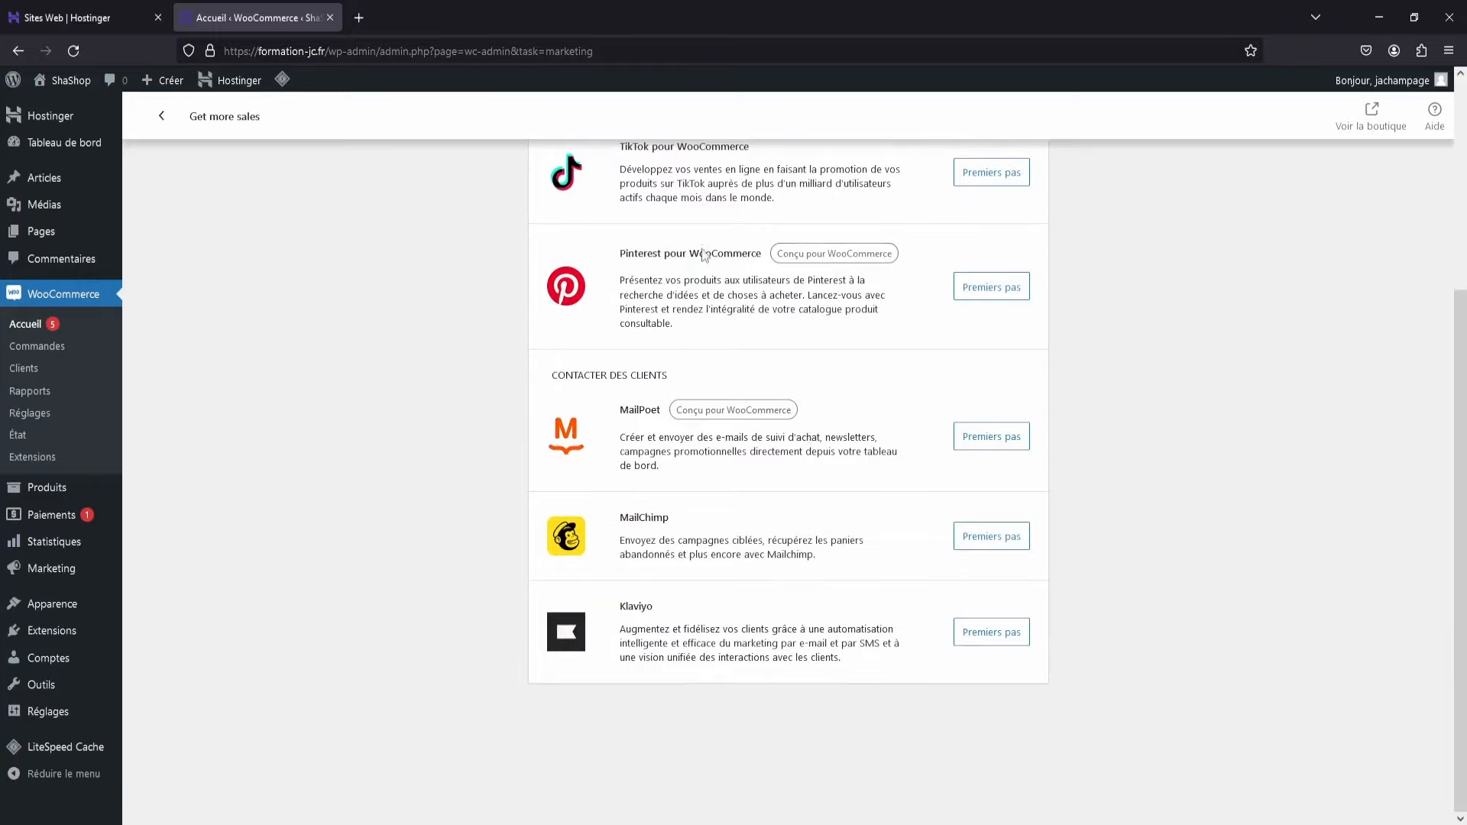
scroll(726, 535, up, 3)
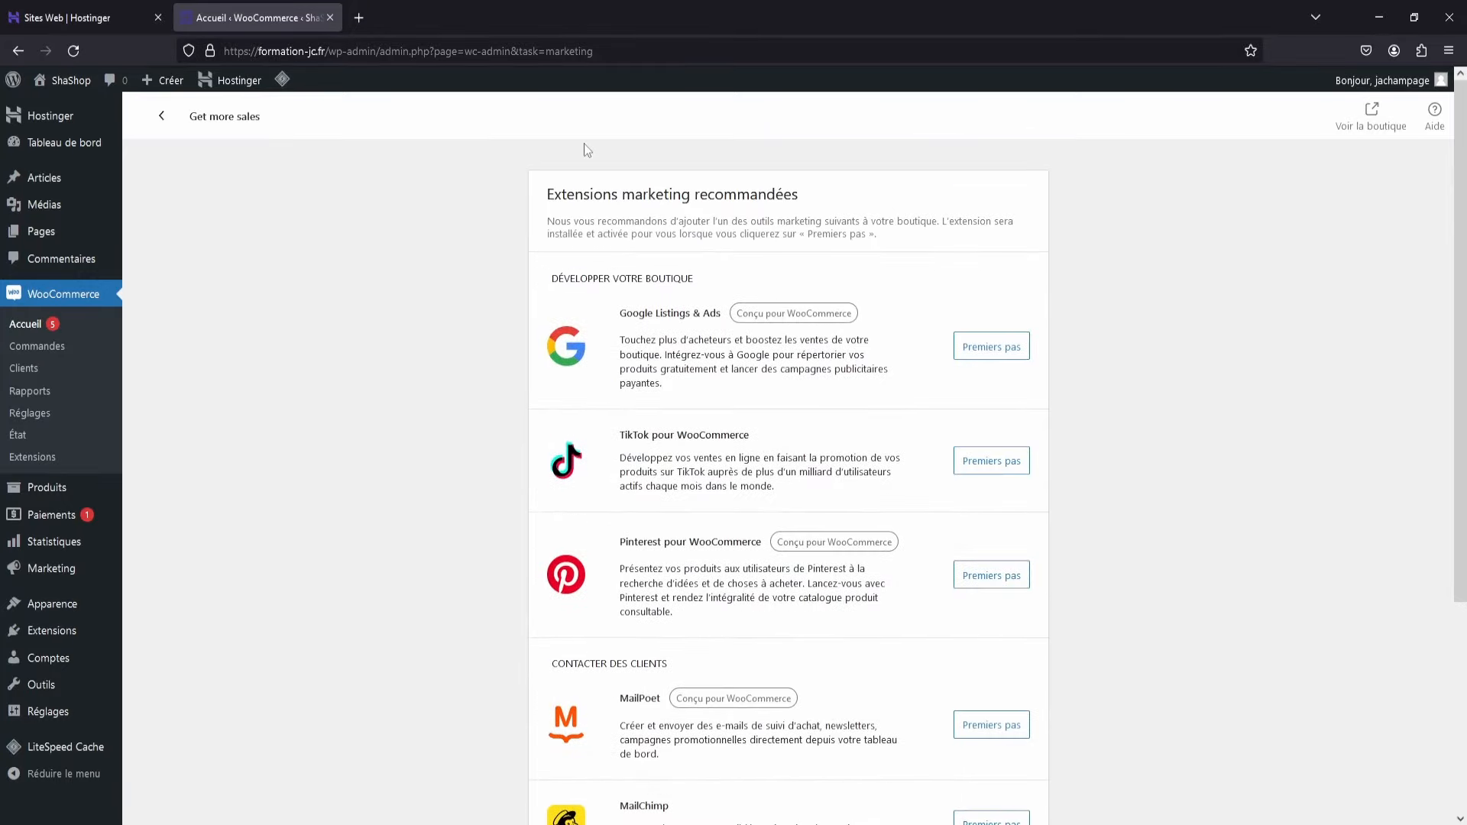
Step: Open the WooCommerce extensions marketplace and browse its featured extensions and themes
click(34, 457)
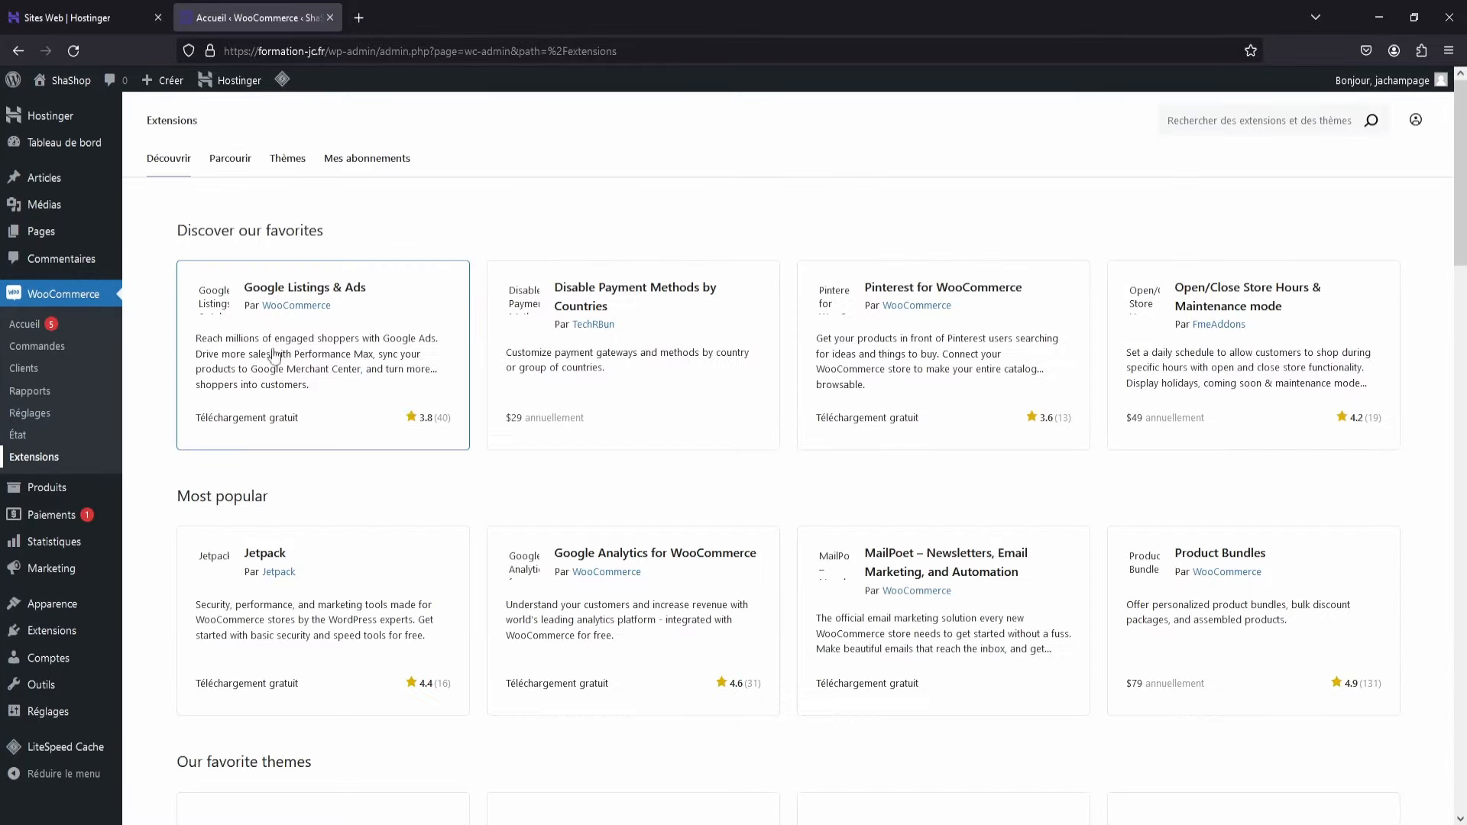
scroll(796, 318, down, 10)
scroll(796, 306, up, 10)
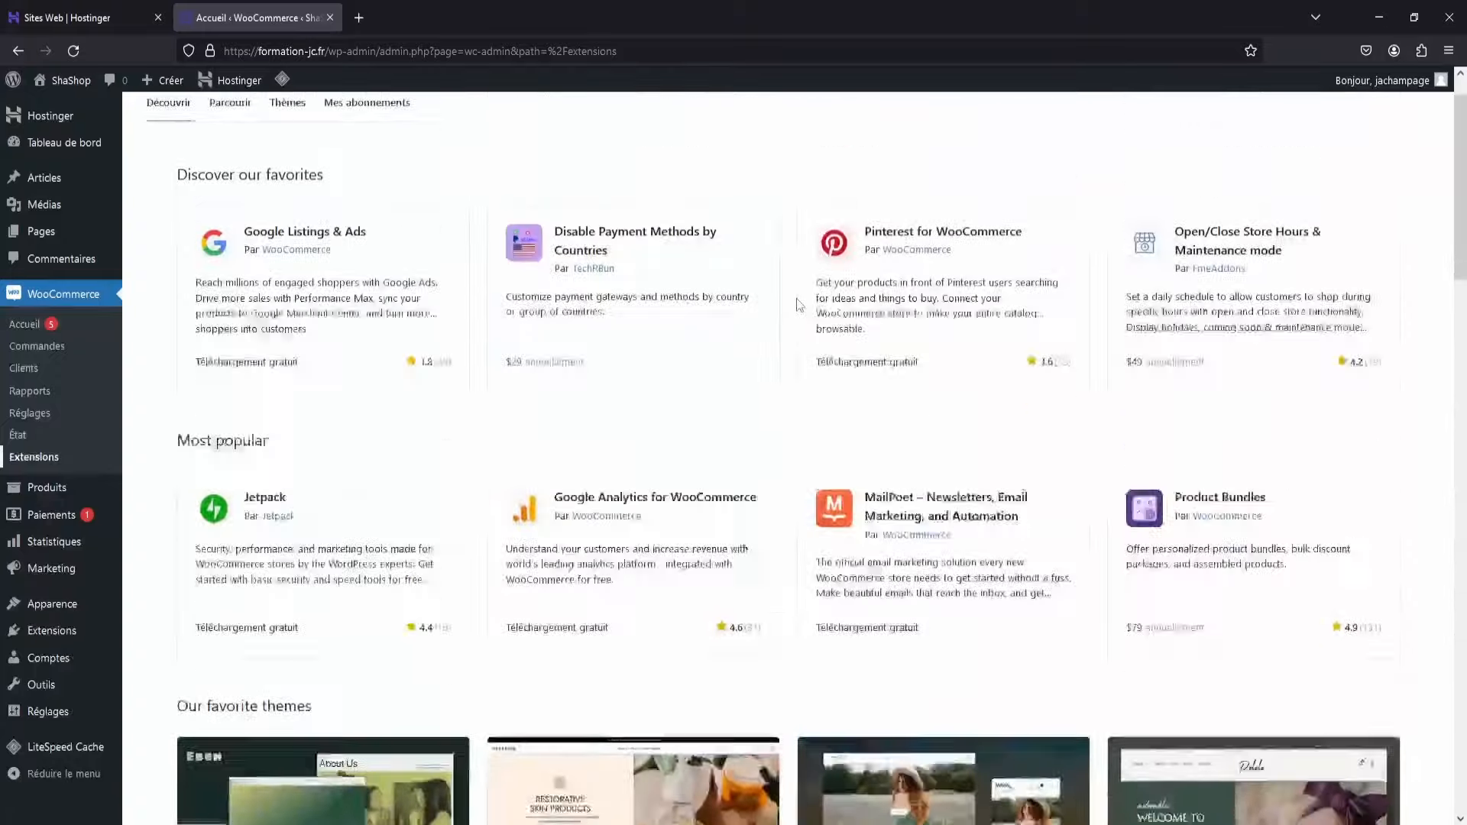